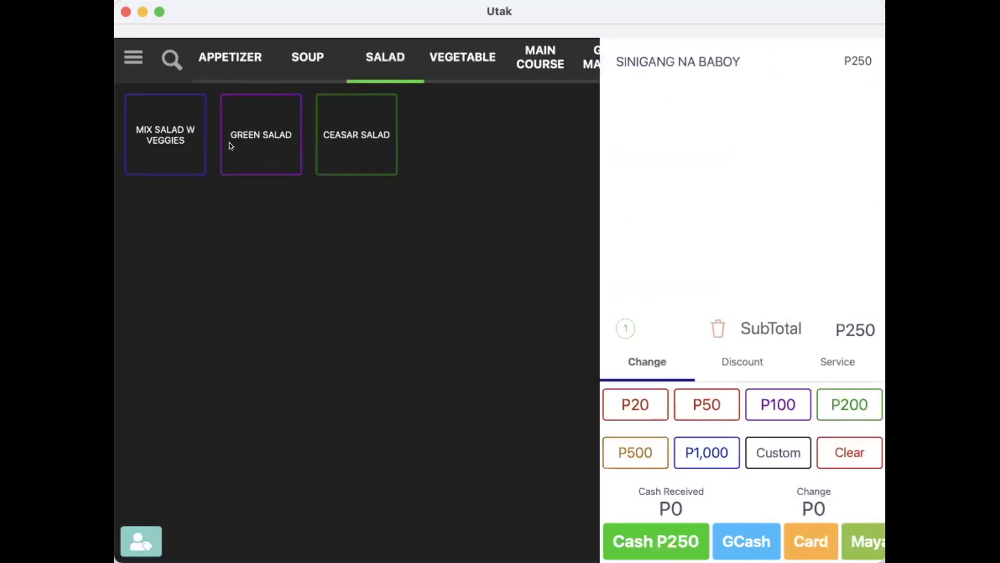
Ring up Green Salad and Mix Salad w Veggies, tag the first saved customer, and pay P1,000 cash.
{"action": "left_click", "coordinate": [232, 141]}
{"action": "left_click", "coordinate": [174, 141]}
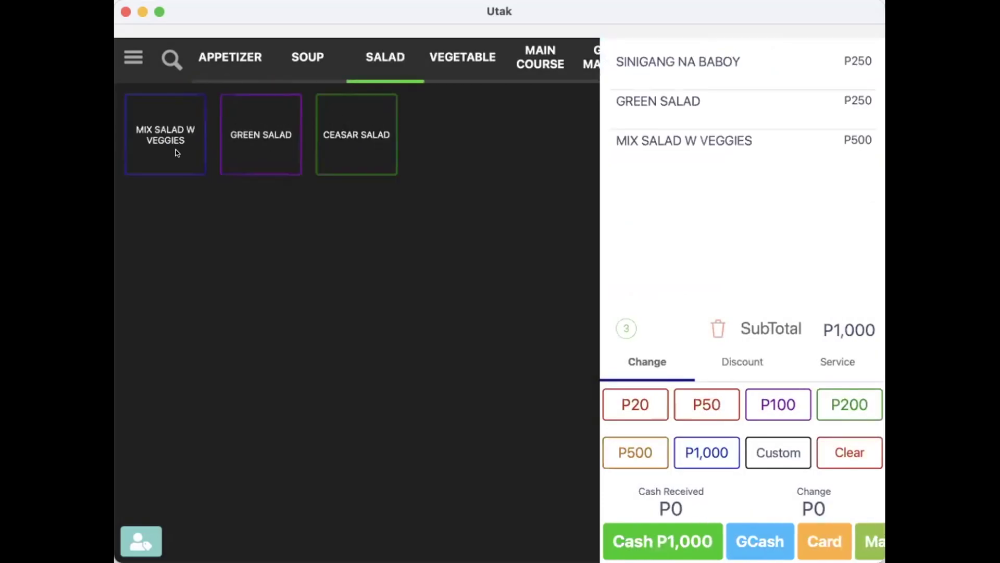
{"action": "left_click", "coordinate": [134, 534]}
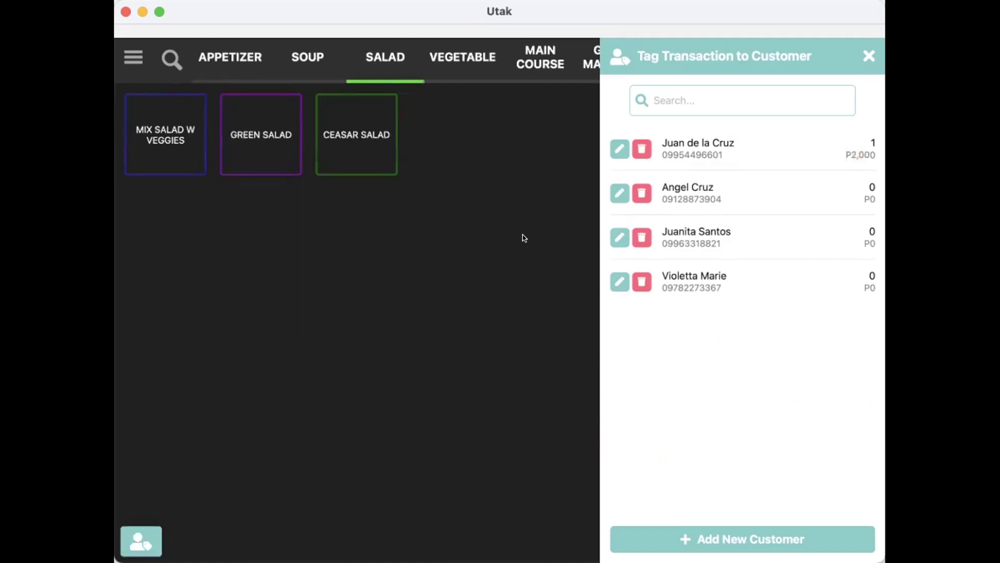
{"action": "left_click", "coordinate": [724, 151]}
{"action": "left_click", "coordinate": [670, 542]}
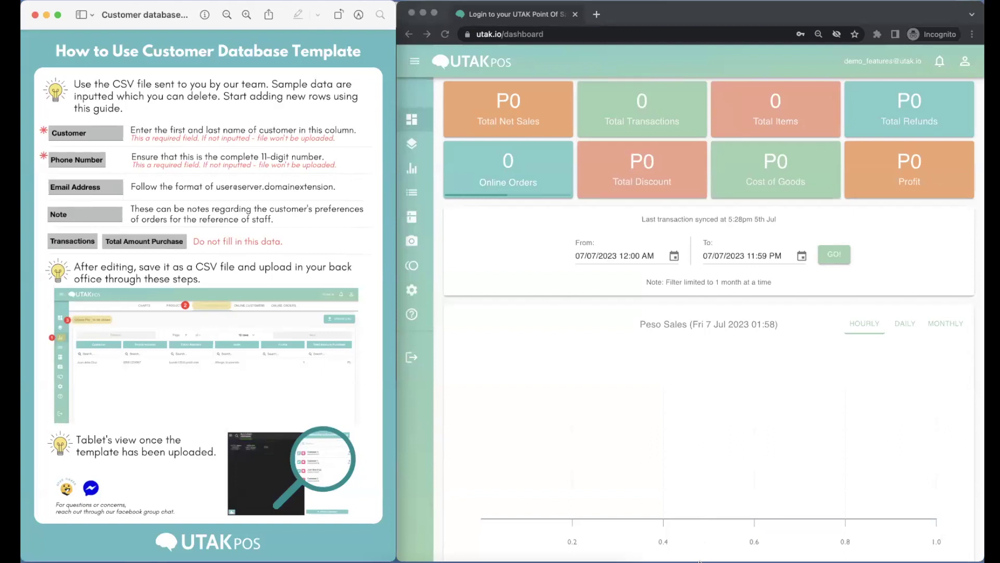
Download the CUSTOMER DATABASE report from back-office Reports as a CSV file.
{"action": "left_click", "coordinate": [427, 76]}
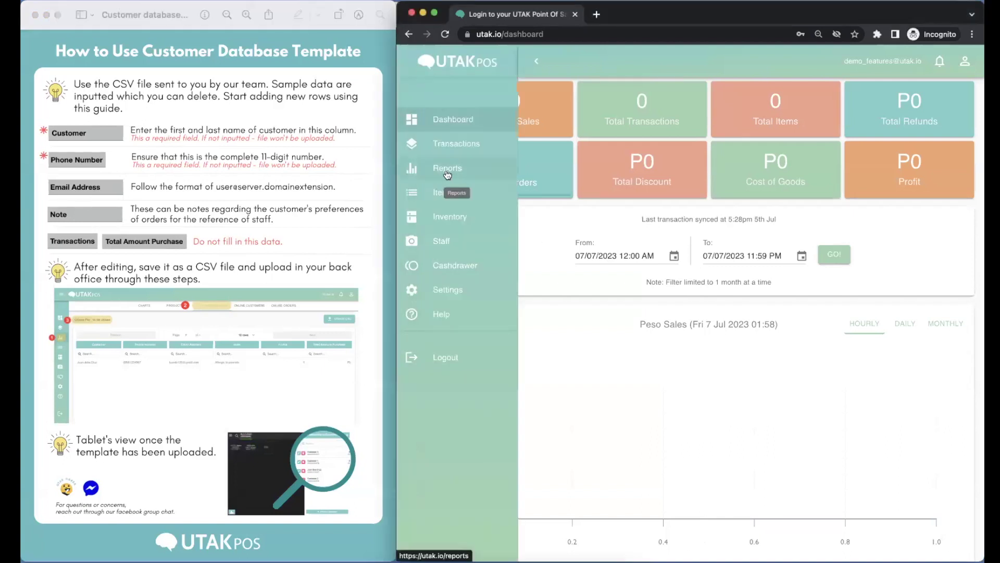
{"action": "left_click", "coordinate": [446, 169]}
{"action": "left_click", "coordinate": [701, 89]}
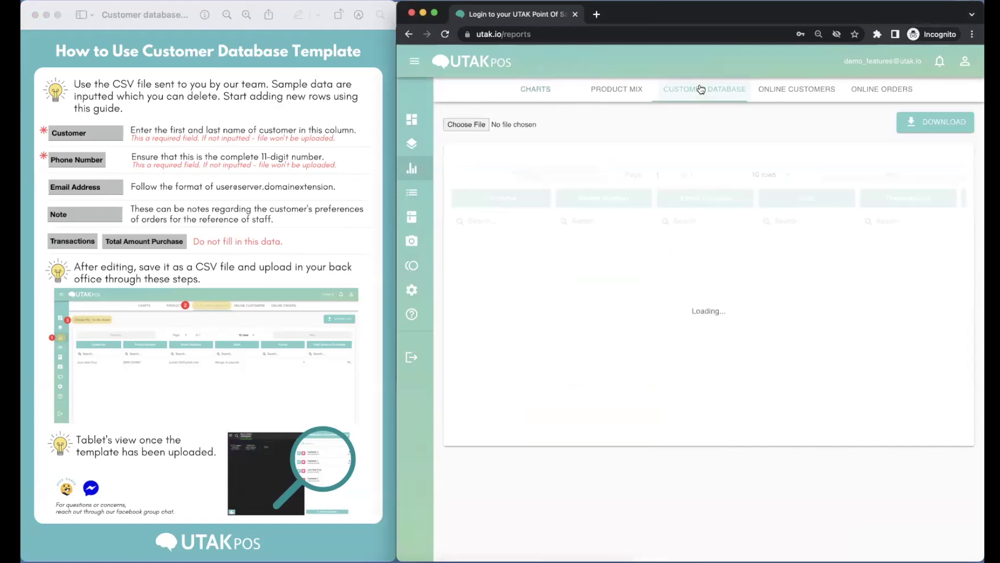
{"action": "left_click", "coordinate": [916, 128]}
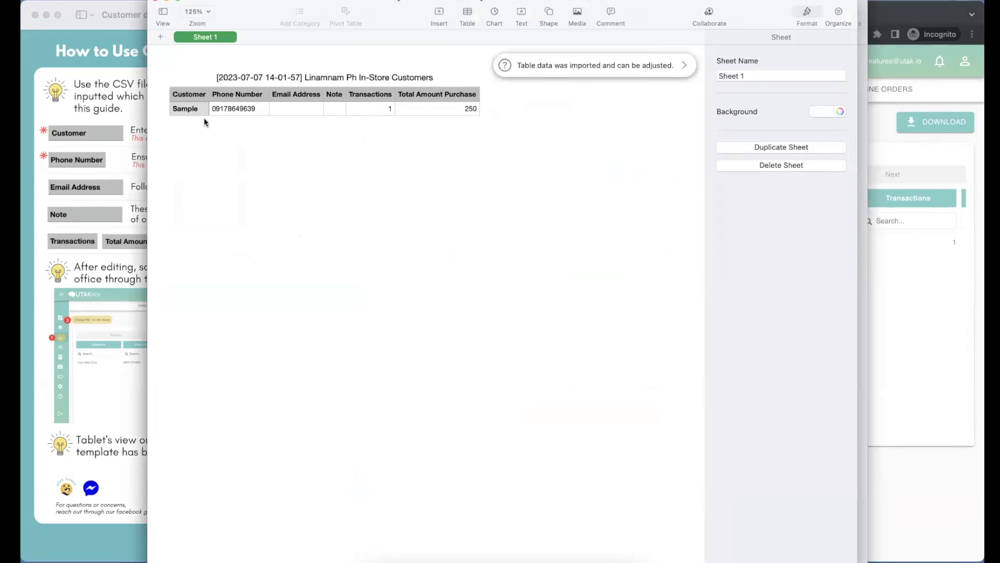
Add row 3 with the first customer's name, phone number, e-mail and note 'Allergic to peanuts'.
{"action": "left_click", "coordinate": [189, 110]}
{"action": "left_click", "coordinate": [158, 138]}
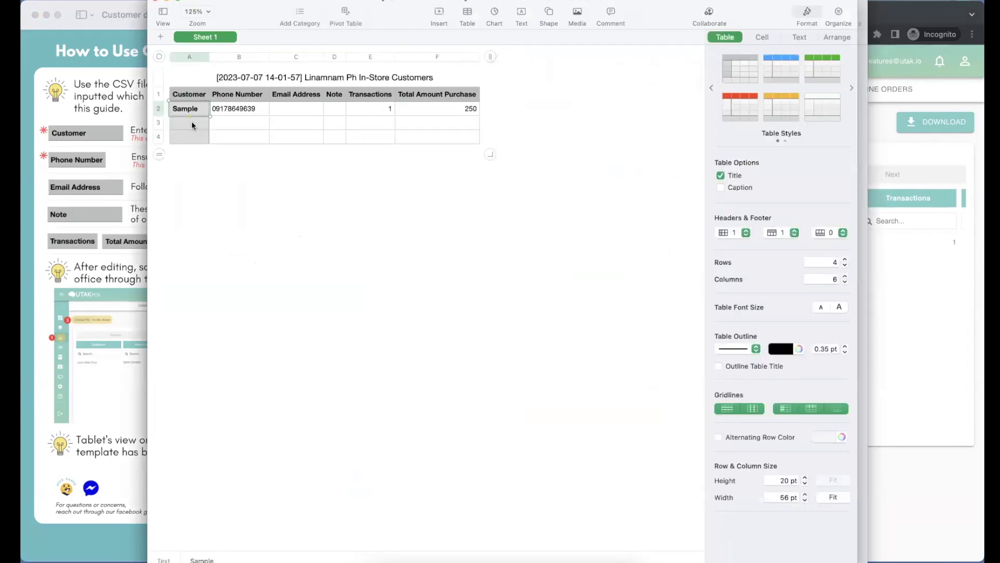
{"action": "left_click", "coordinate": [191, 123]}
{"action": "type", "text": "Juan de la Cru"}
{"action": "key", "text": "Tab"}
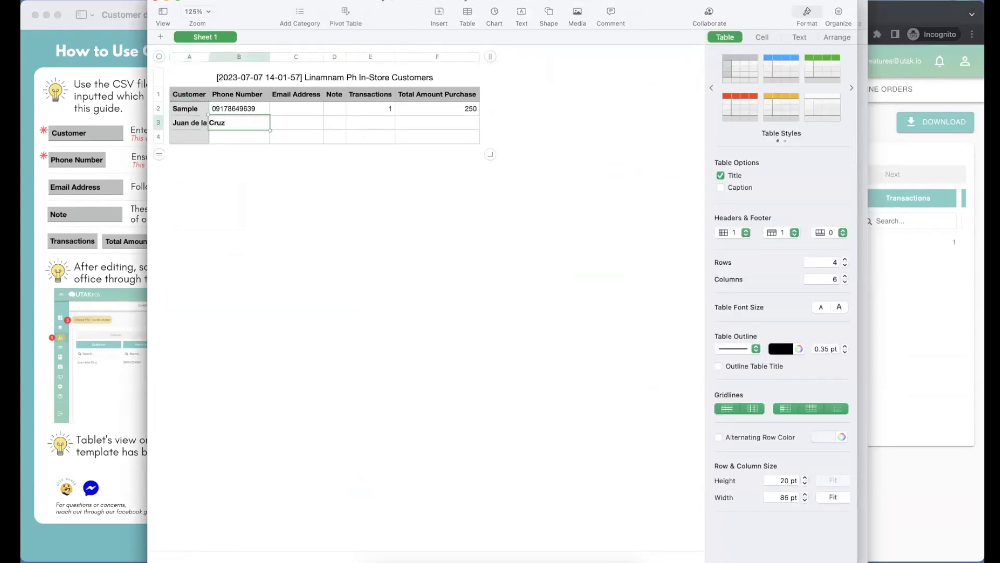
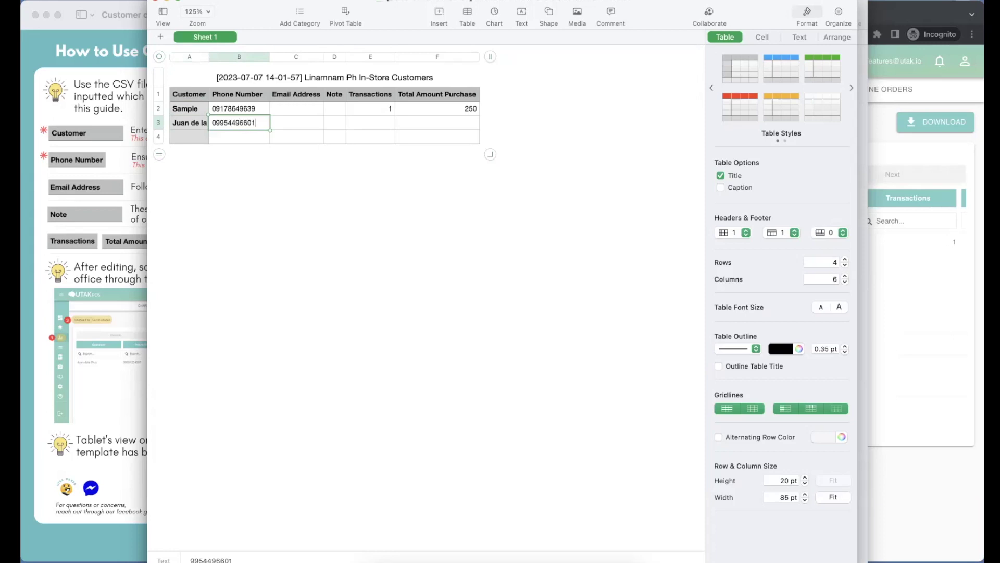
{"action": "left_click", "coordinate": [305, 122]}
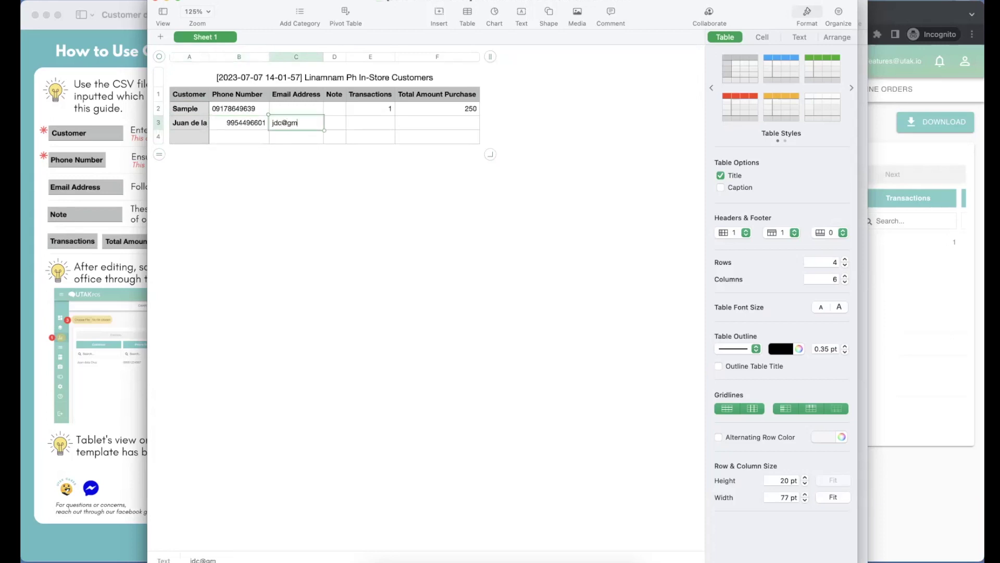
{"action": "key", "text": "Tab"}
{"action": "type", "text": "A"}
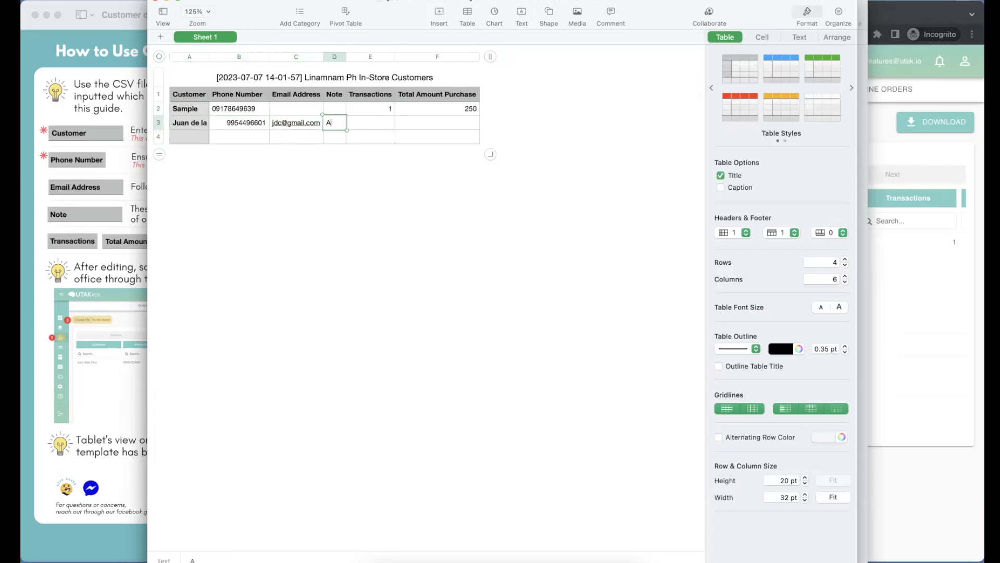
{"action": "type", "text": "llergic to peanuts"}
{"action": "key", "text": "Return"}
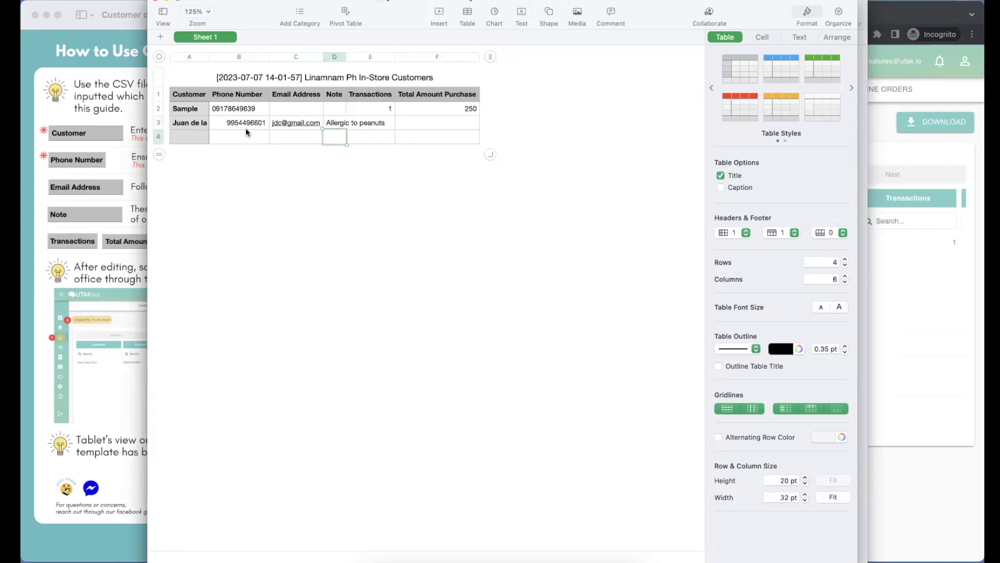
Fill row 4 with the second customer's name, phone number, e-mail and note 'No spice'.
{"action": "left_click", "coordinate": [190, 135]}
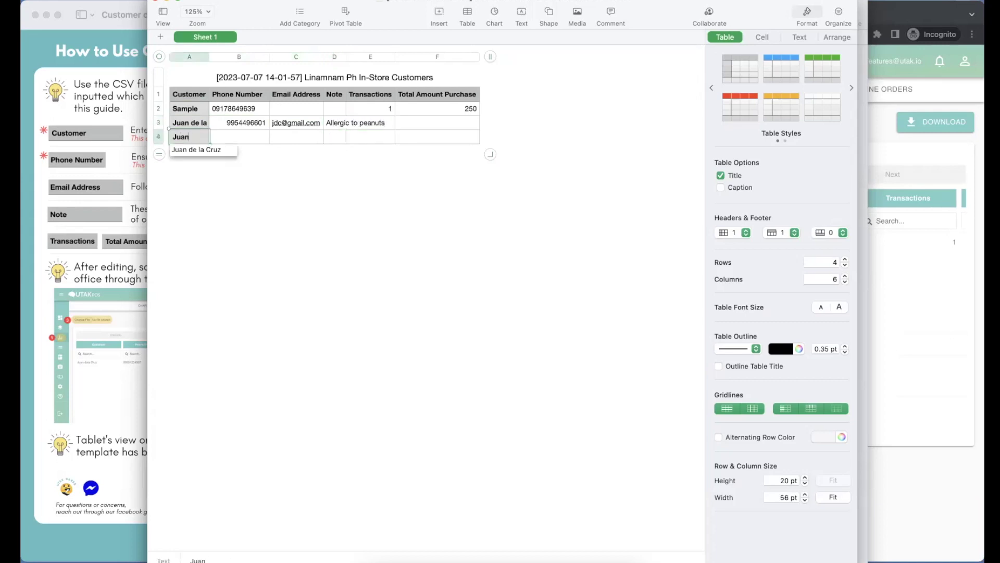
{"action": "key", "text": "Tab"}
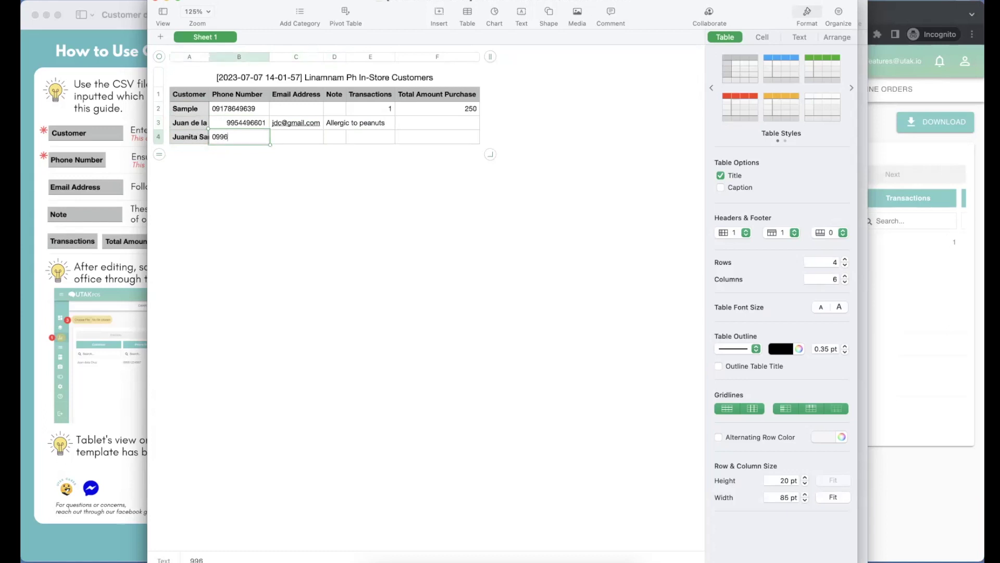
{"action": "key", "text": "Return"}
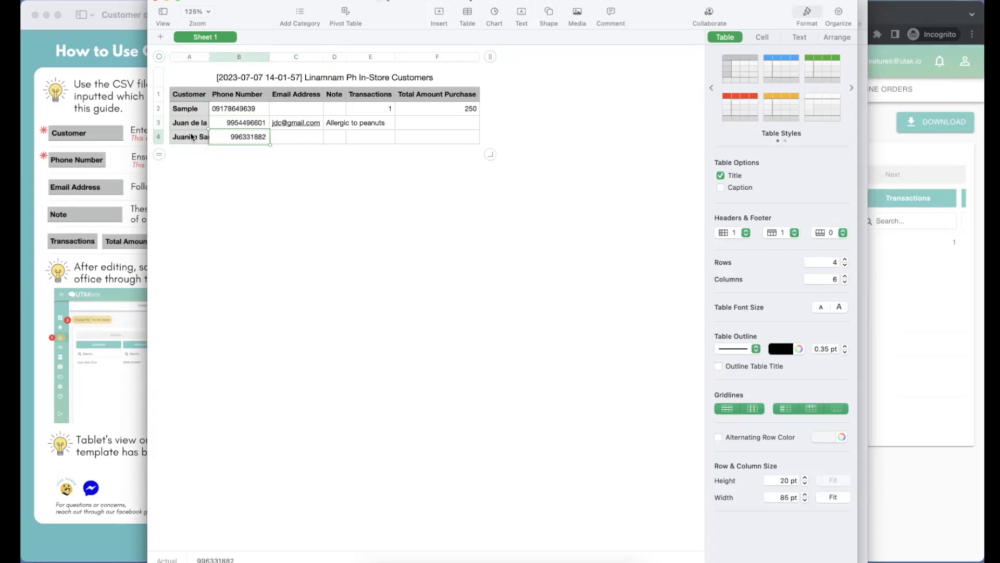
{"action": "type", "text": "1"}
{"action": "key", "text": "Tab"}
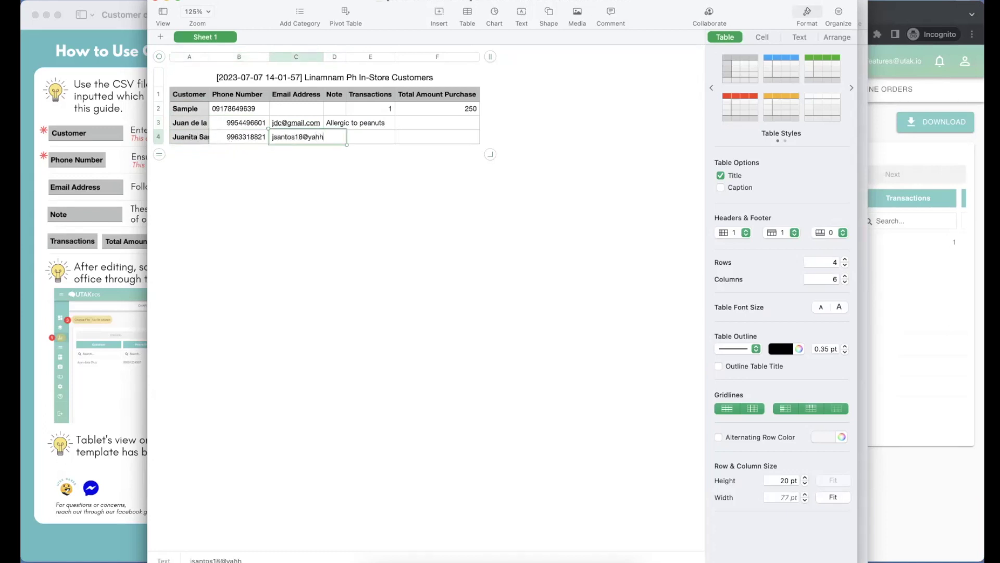
{"action": "key", "text": "Tab"}
{"action": "type", "text": "No spr"}
{"action": "key", "text": "BackSpace"}
{"action": "type", "text": "ice"}
{"action": "key", "text": "Return"}
Enter two more customers' names and phone numbers, noting 'Always with tumbler' for the last.
{"action": "key", "text": "Tab"}
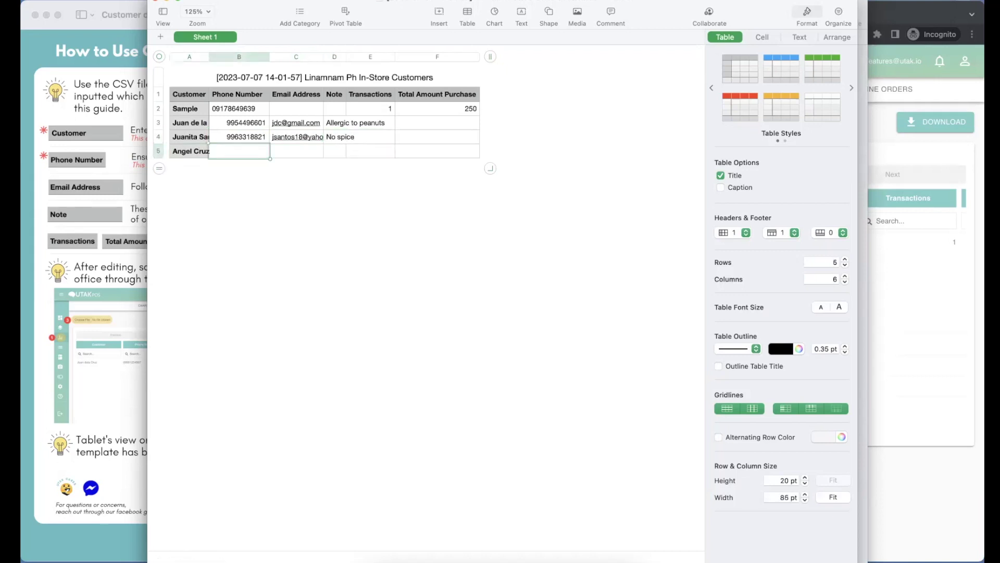
{"action": "key", "text": "Tab"}
{"action": "key", "text": "Return"}
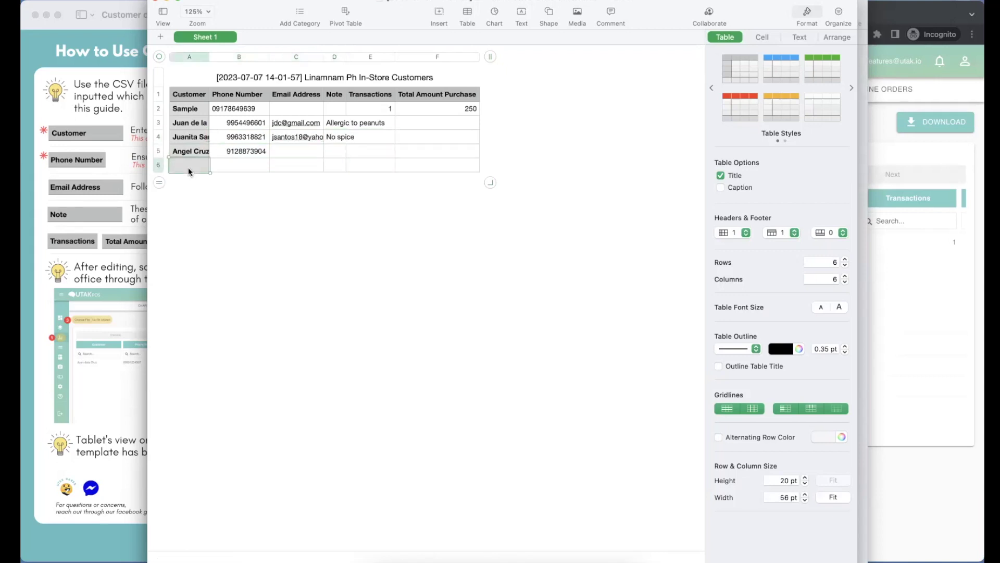
{"action": "key", "text": "Tab"}
{"action": "key", "text": "Tab"}
{"action": "key", "text": "Tab"}
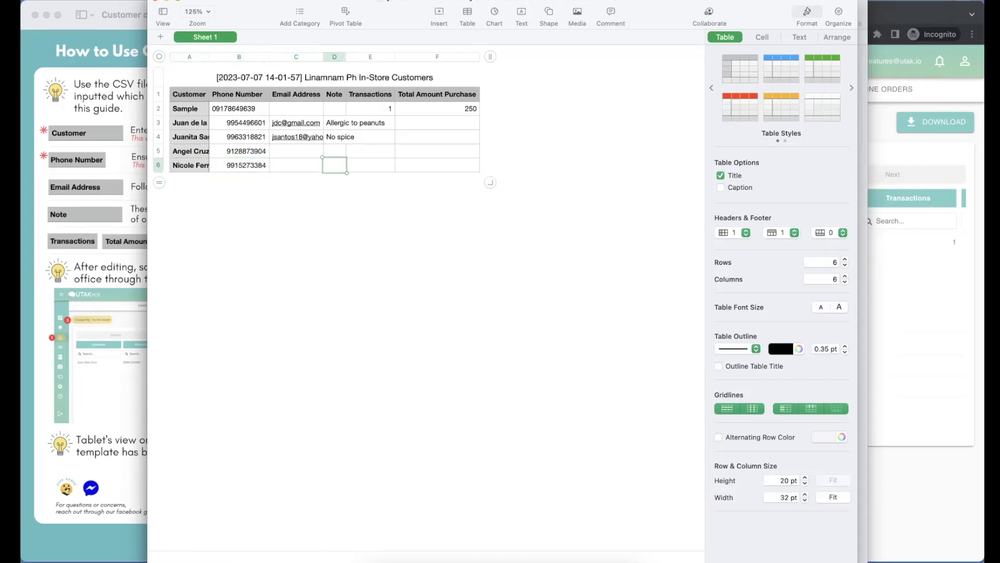
{"action": "type", "text": "Always with tumbler"}
{"action": "left_click", "coordinate": [364, 261]}
Delete the Sample row and export the table as a CSV named NEW CUSTOMERS.
{"action": "right_click", "coordinate": [169, 107]}
{"action": "left_click", "coordinate": [209, 189]}
{"action": "left_click", "coordinate": [99, 0]}
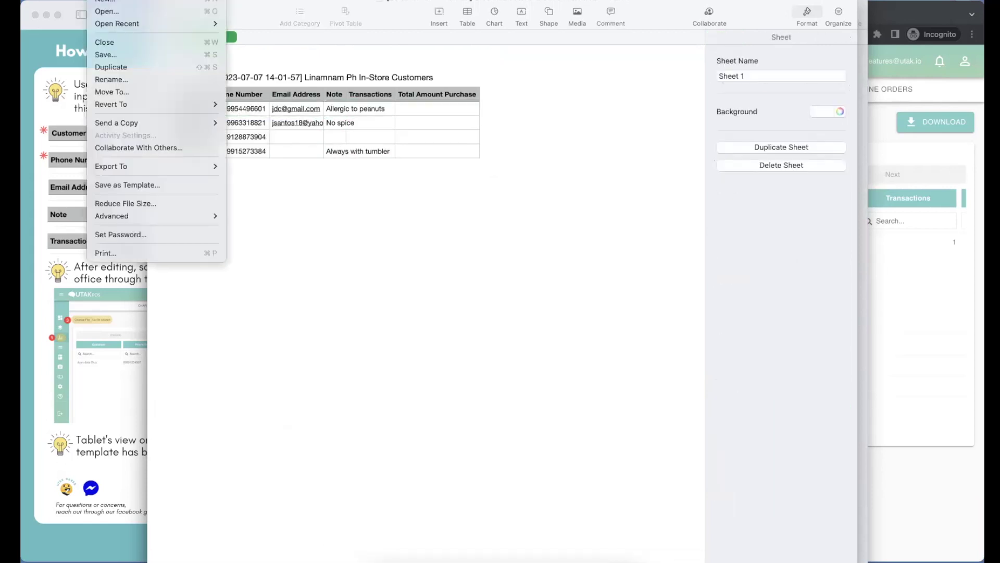
{"action": "mouse_move", "coordinate": [184, 165]}
{"action": "left_click", "coordinate": [255, 192]}
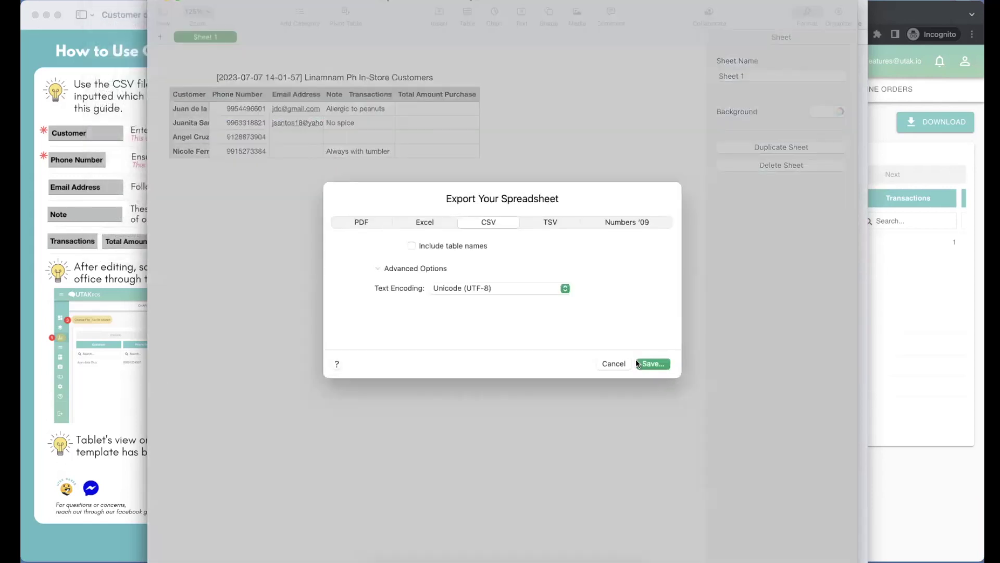
{"action": "left_click", "coordinate": [640, 364]}
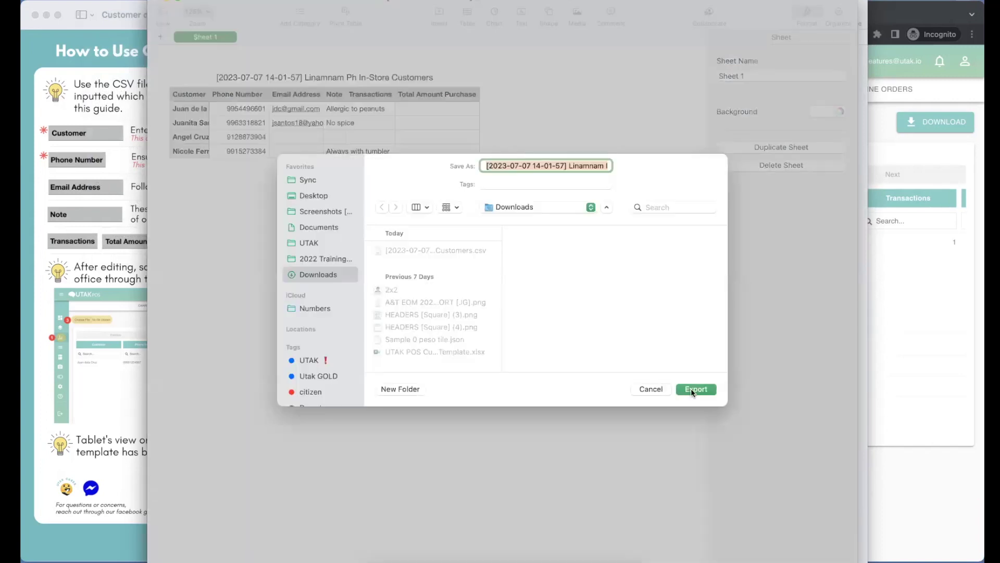
{"action": "type", "text": "NEW CUSTOMERS"}
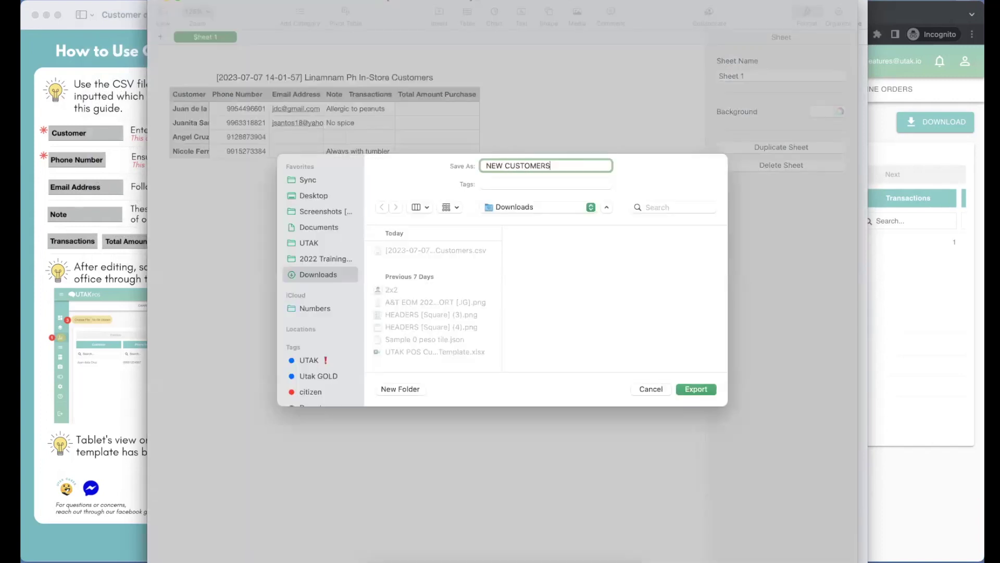
{"action": "key", "text": "Return"}
Upload NEW CUSTOMERS from Downloads to the back office, replacing the customer list.
{"action": "key", "text": "super+w"}
{"action": "left_click", "coordinate": [472, 123]}
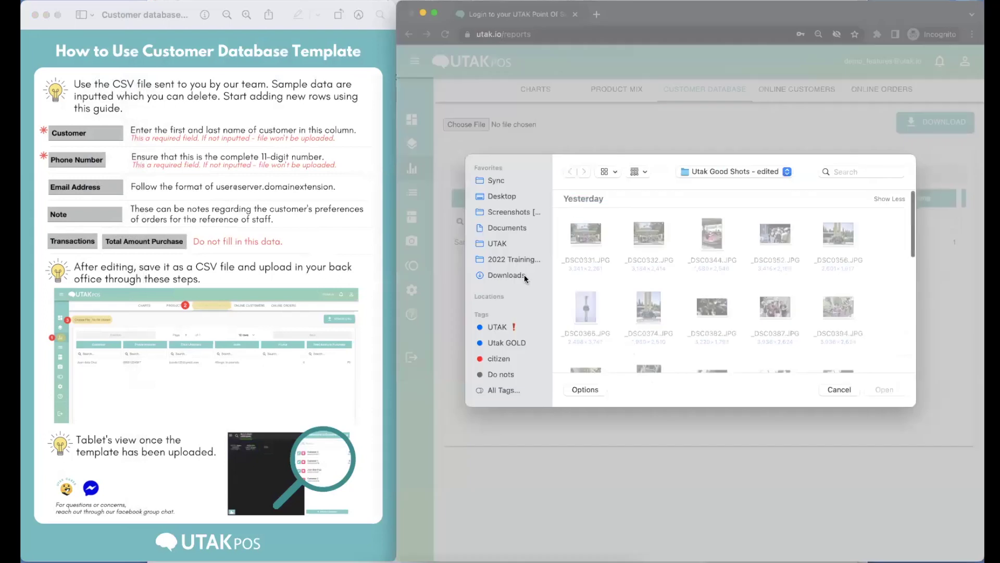
{"action": "left_click", "coordinate": [645, 240]}
{"action": "left_click", "coordinate": [884, 389]}
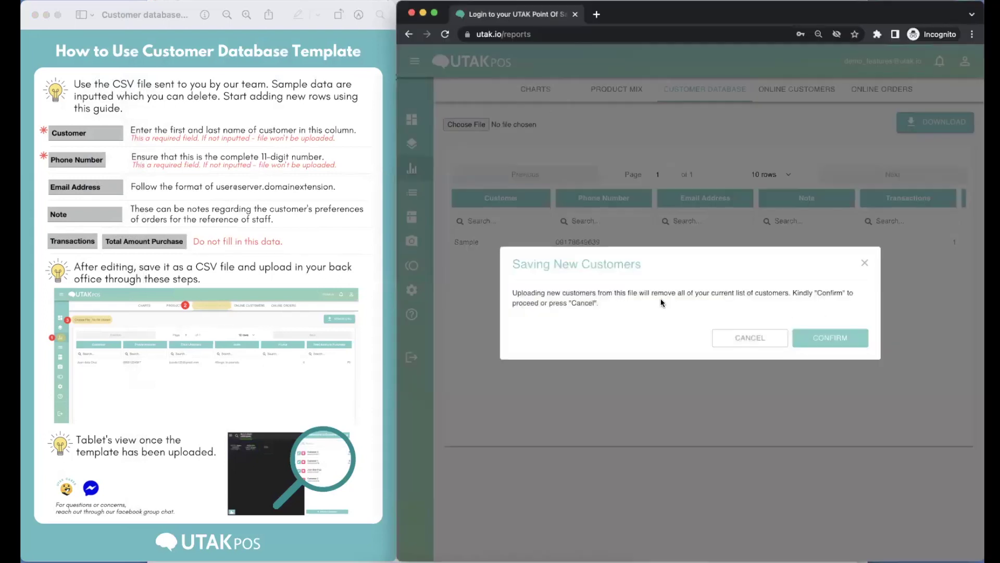
{"action": "left_click", "coordinate": [809, 339]}
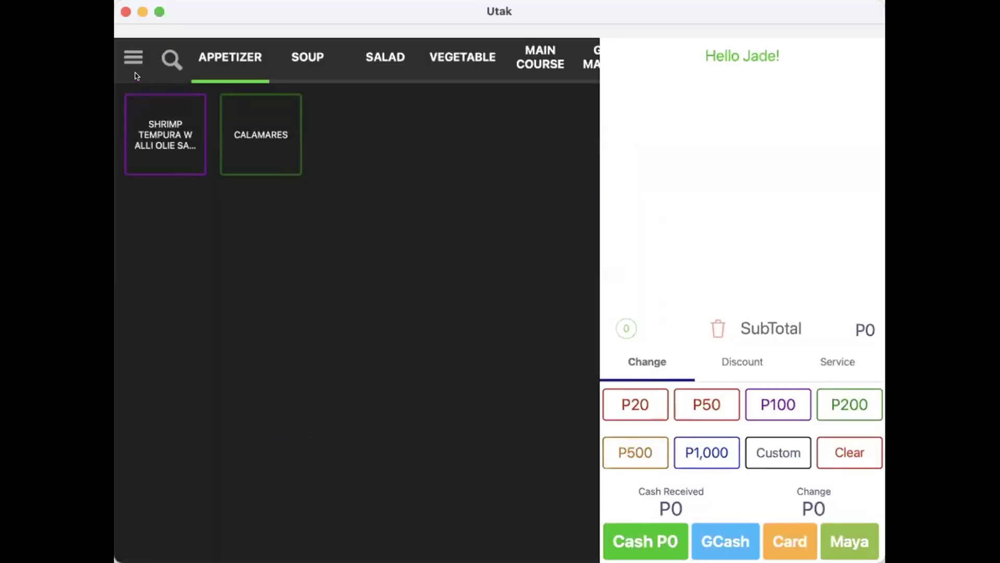
Switch on Customer Database in register Settings and view the four imported customers for tagging.
{"action": "left_click", "coordinate": [133, 58]}
{"action": "left_click", "coordinate": [198, 411]}
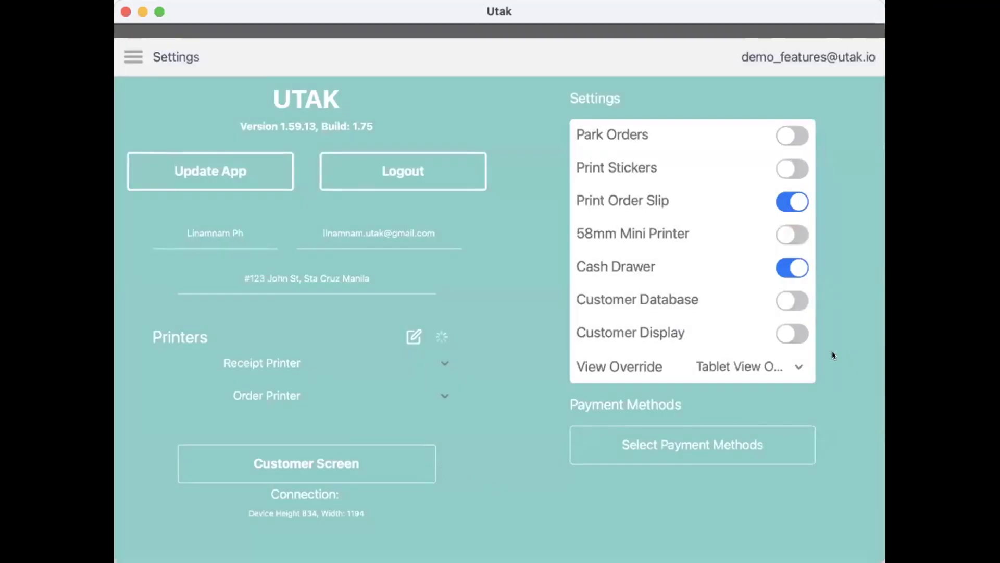
{"action": "left_click", "coordinate": [802, 301]}
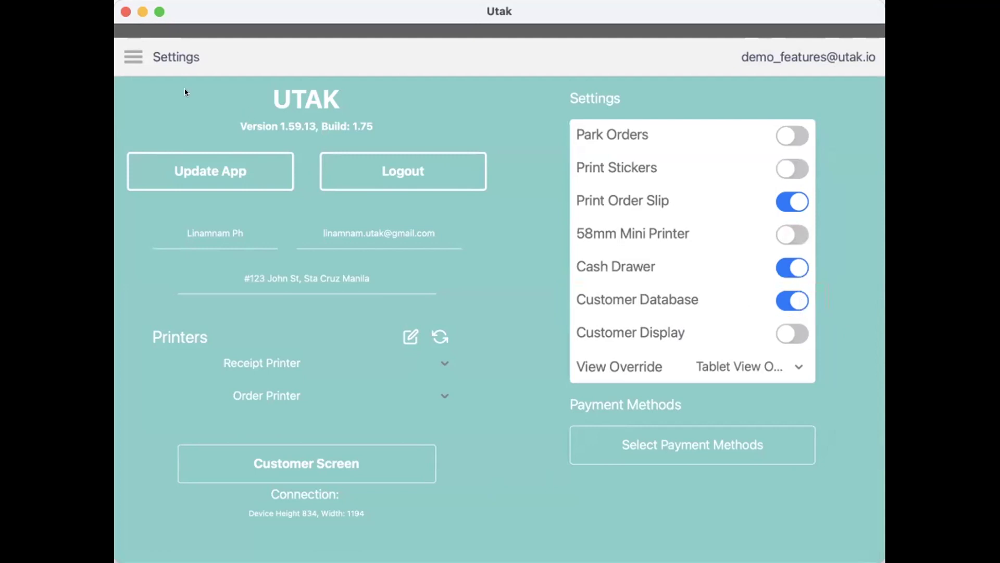
{"action": "left_click", "coordinate": [128, 57]}
{"action": "left_click", "coordinate": [211, 111]}
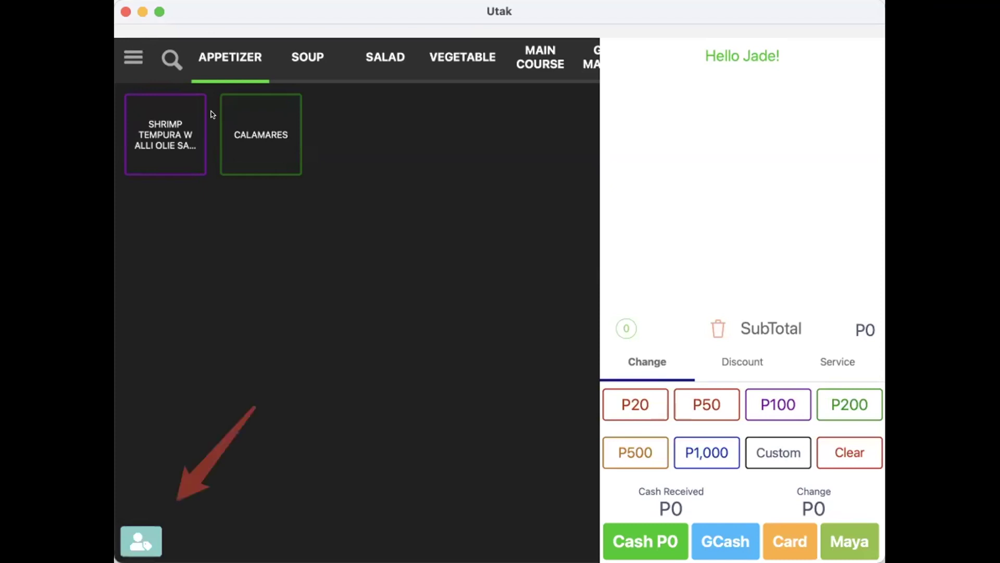
{"action": "left_click", "coordinate": [137, 531]}
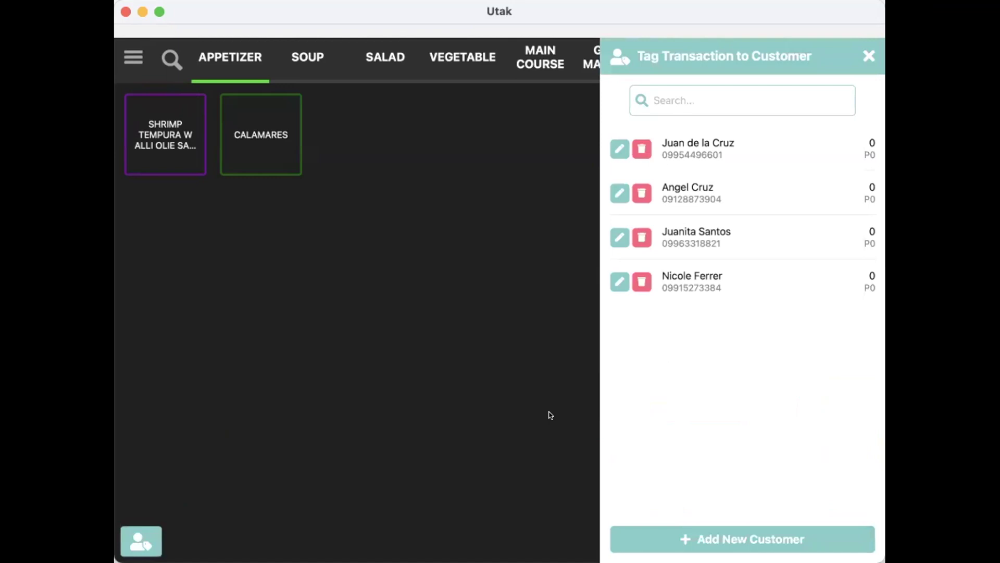
Change the first customer's note to 'Allergic to walnuts' and save it with the staff passcode.
{"action": "left_click", "coordinate": [619, 149]}
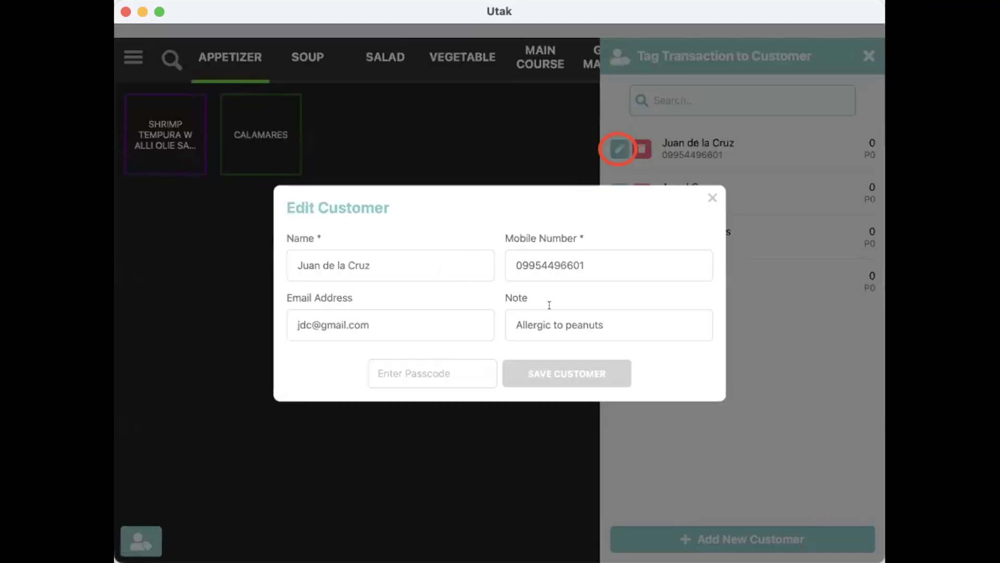
{"action": "double_click", "coordinate": [586, 318]}
{"action": "type", "text": "walnuts"}
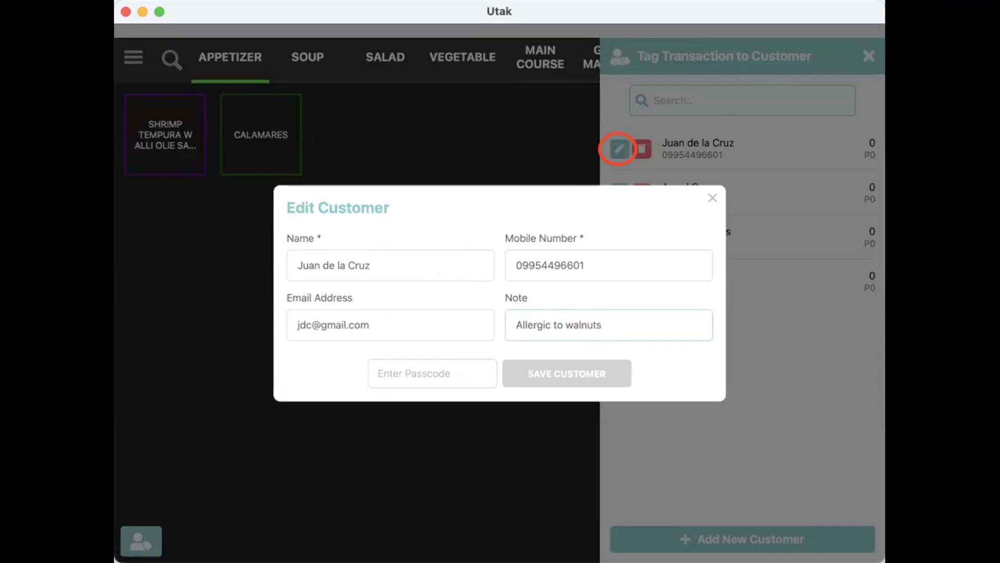
{"action": "left_click", "coordinate": [426, 364]}
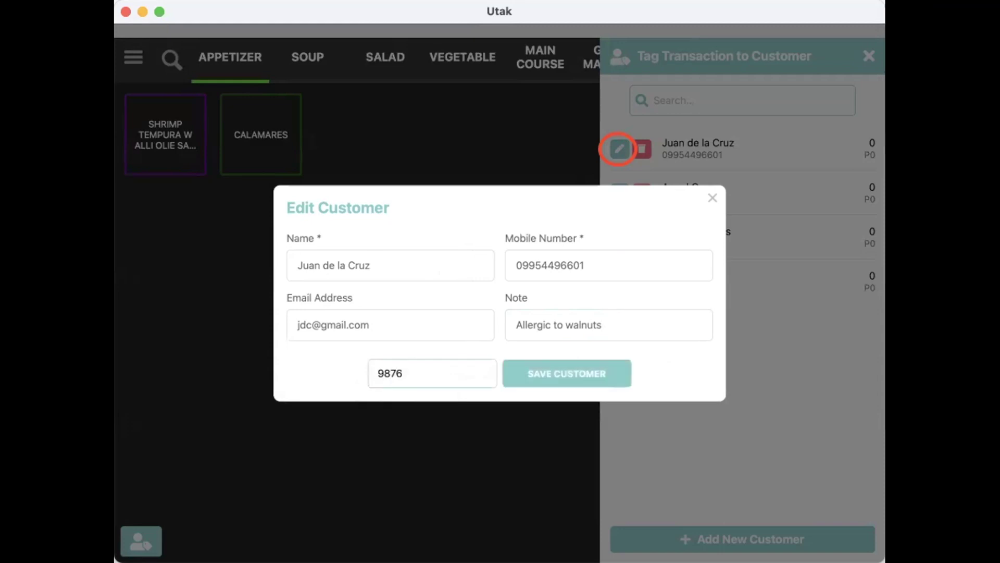
{"action": "left_click", "coordinate": [548, 372]}
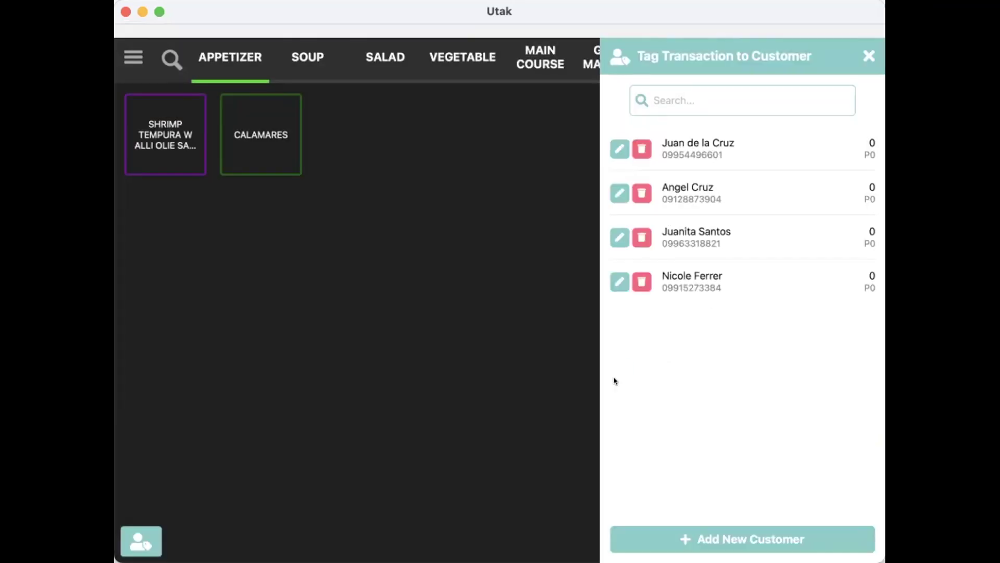
Remove the last customer from the list, confirming with Yes, Remove.
{"action": "left_click", "coordinate": [642, 282]}
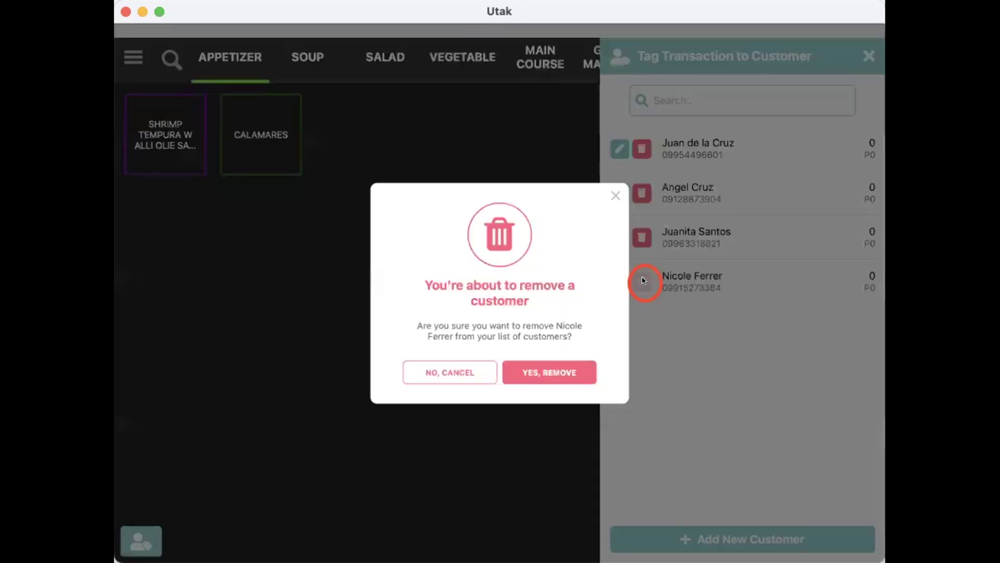
{"action": "left_click", "coordinate": [457, 373]}
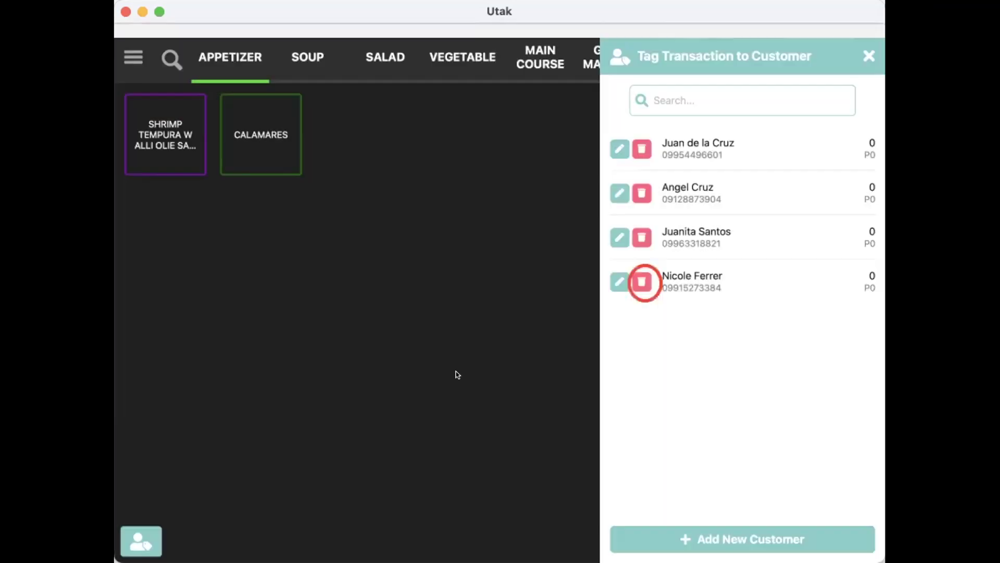
{"action": "left_click", "coordinate": [642, 280]}
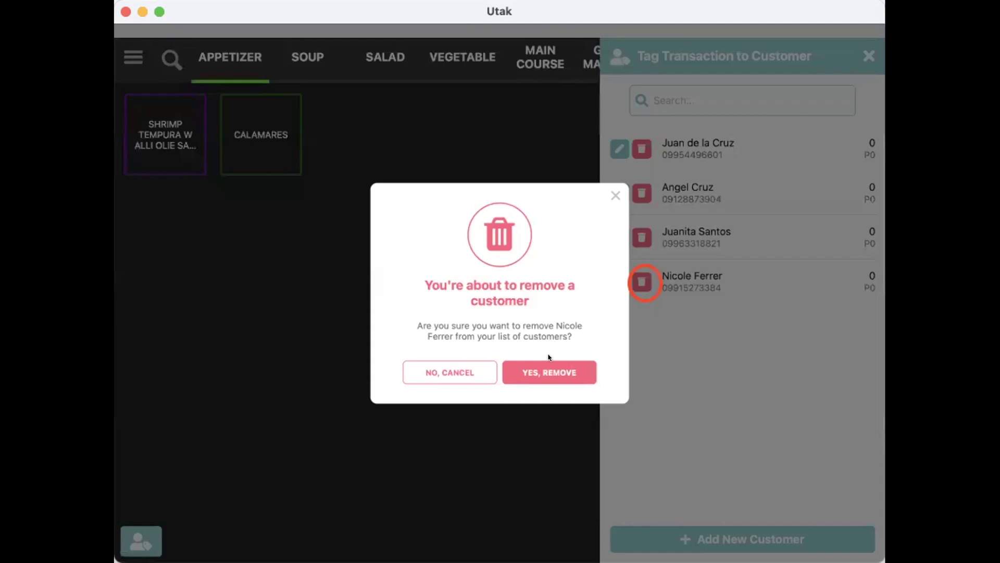
{"action": "left_click", "coordinate": [546, 368]}
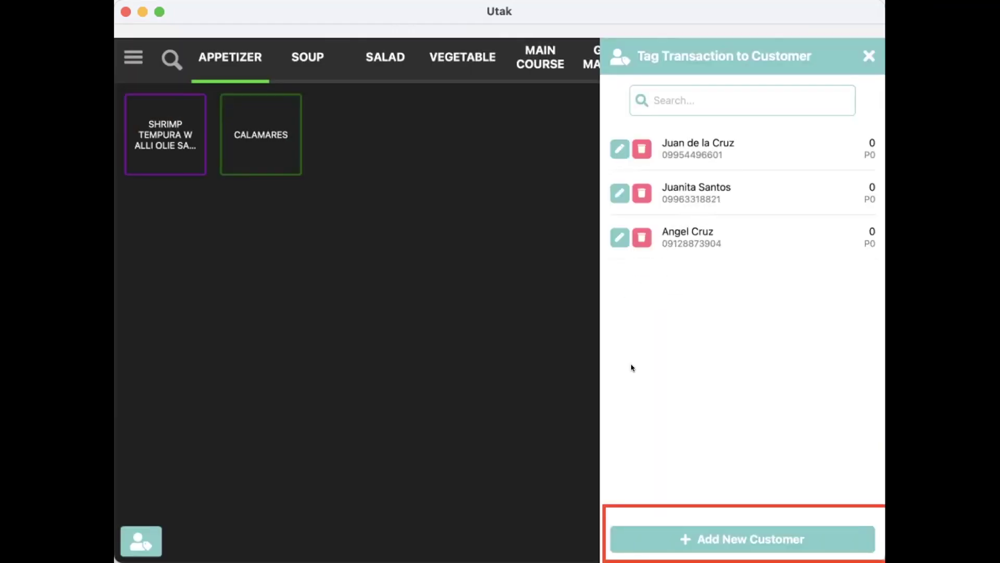
Add a new customer profile with the customer's name and mobile number.
{"action": "left_click", "coordinate": [681, 530]}
{"action": "left_click", "coordinate": [357, 265]}
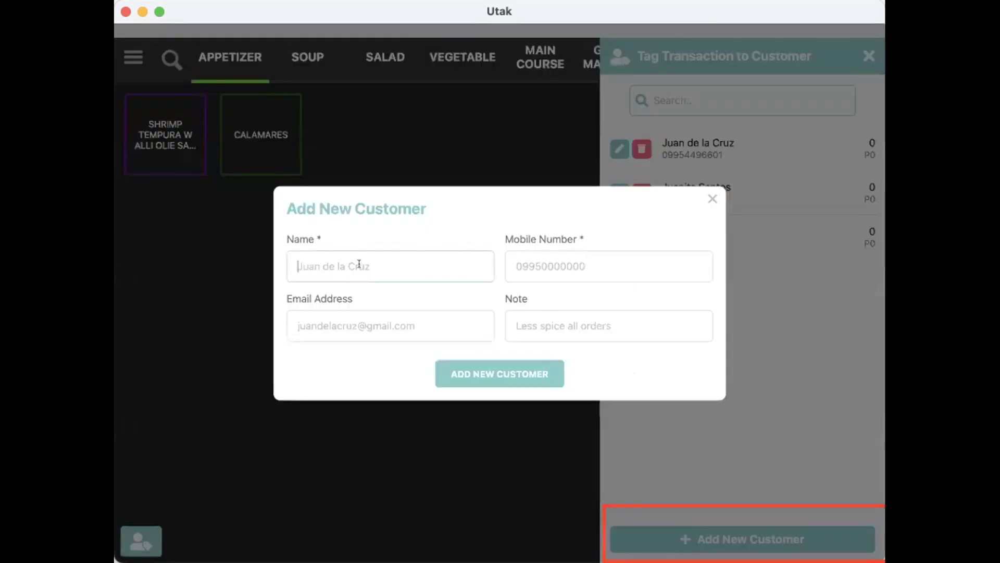
{"action": "left_click", "coordinate": [558, 254]}
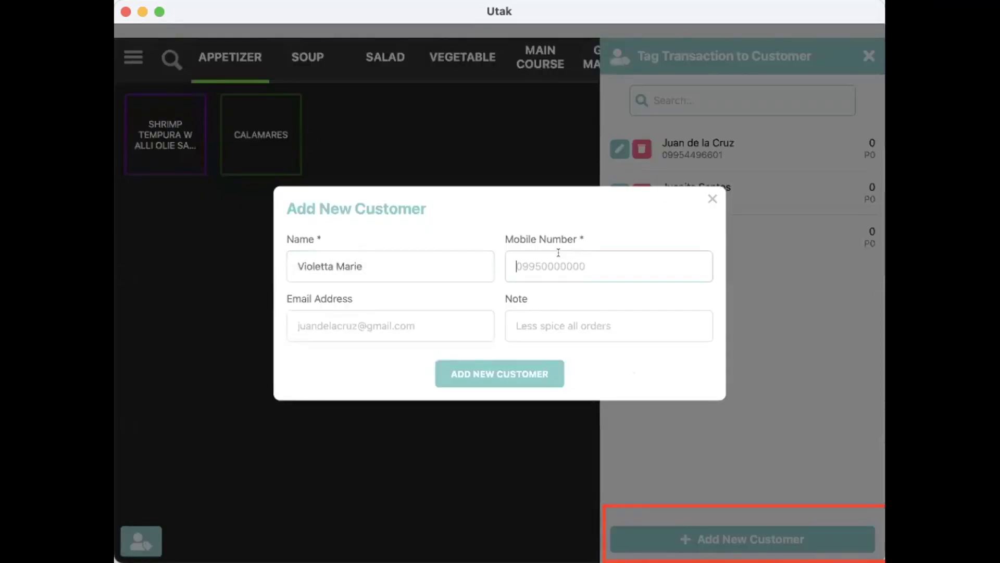
{"action": "key", "text": "Return"}
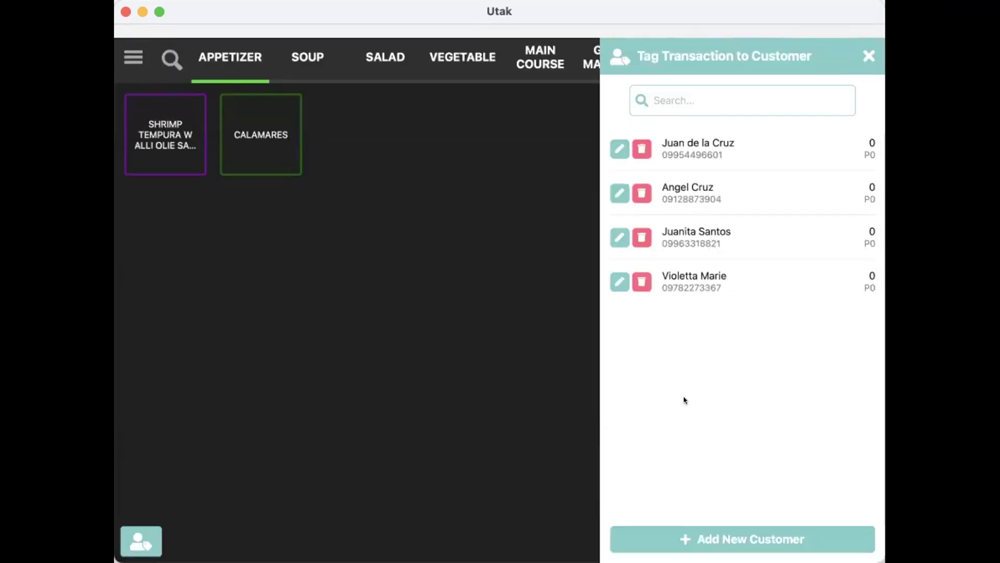
Ring up Shrimp Tempura, Calamares x5 and Bulalo for a P2,000 order.
{"action": "left_click", "coordinate": [866, 57]}
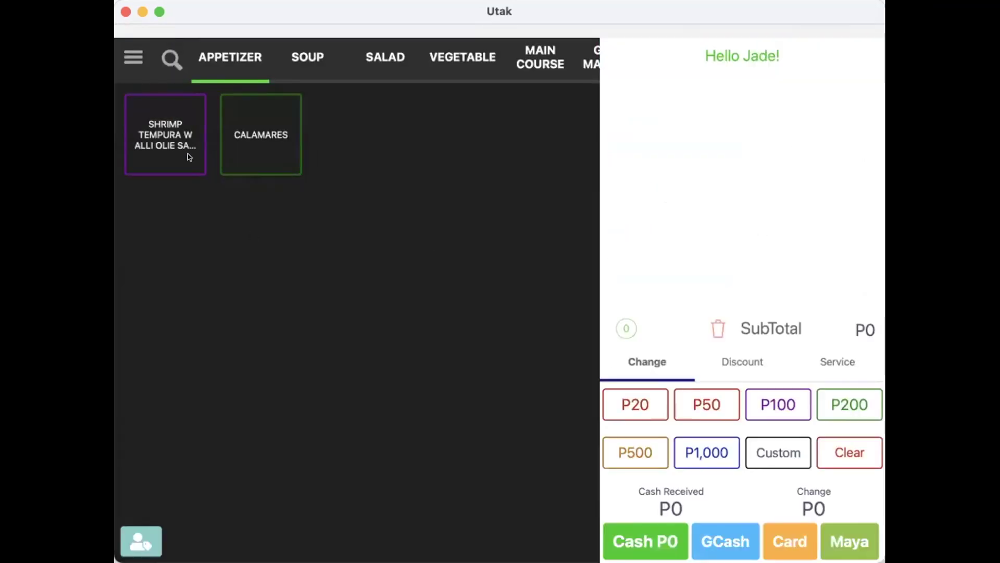
{"action": "left_click", "coordinate": [190, 157]}
{"action": "left_click", "coordinate": [260, 134]}
{"action": "left_click", "coordinate": [308, 57]}
{"action": "left_click", "coordinate": [165, 134]}
{"action": "left_click", "coordinate": [659, 101]}
{"action": "type", "text": "5"}
{"action": "left_click", "coordinate": [538, 425]}
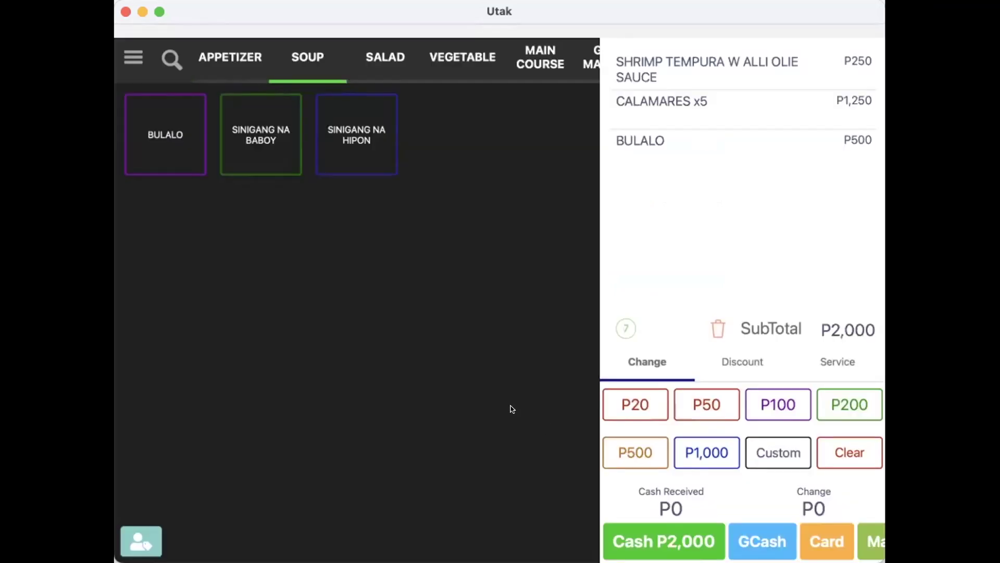
Untag the newly added customer and tag the order to the first customer, found by name search.
{"action": "left_click", "coordinate": [142, 541]}
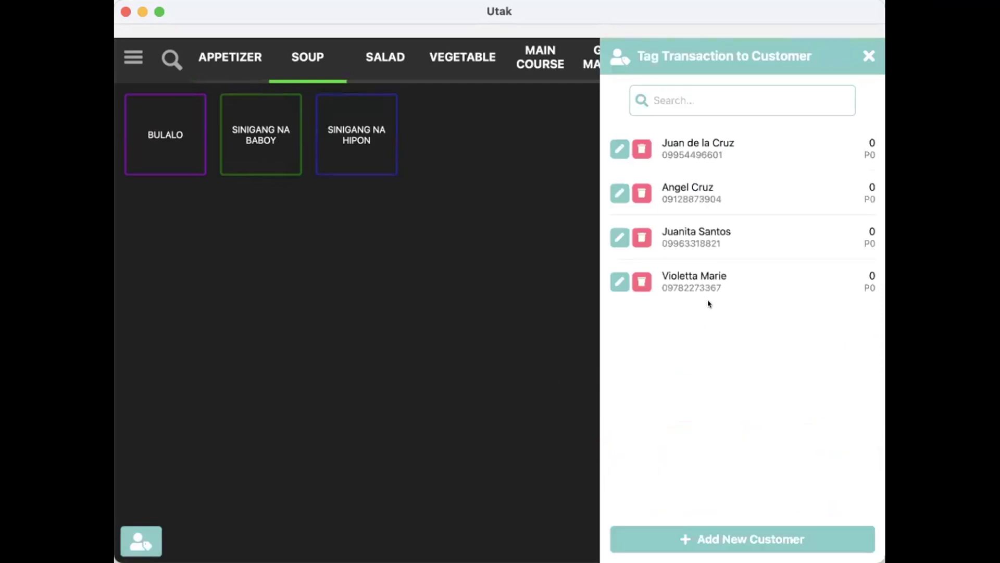
{"action": "left_click", "coordinate": [734, 280]}
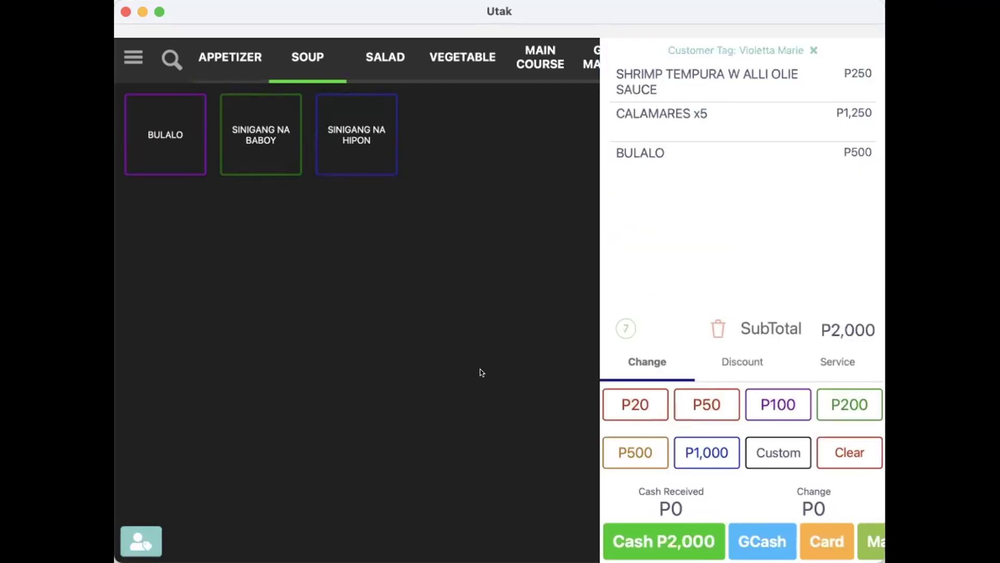
{"action": "left_click", "coordinate": [812, 50]}
{"action": "left_click", "coordinate": [147, 540]}
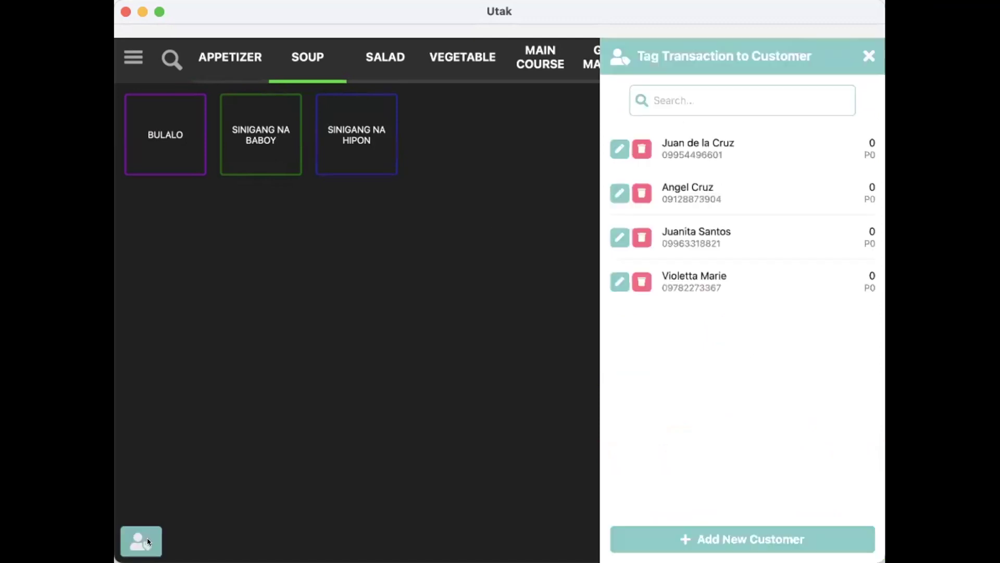
{"action": "type", "text": "Juan"}
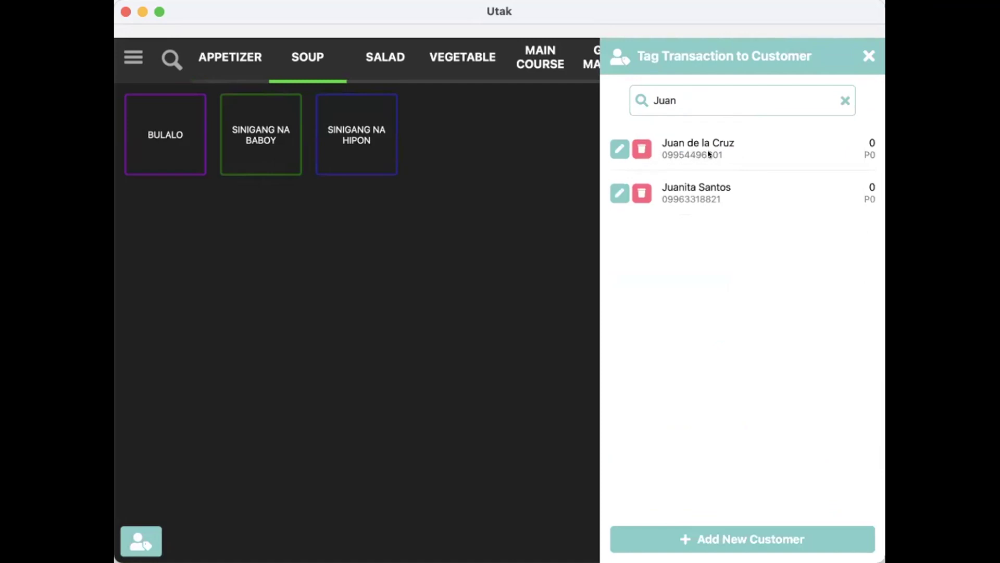
{"action": "left_click", "coordinate": [693, 151]}
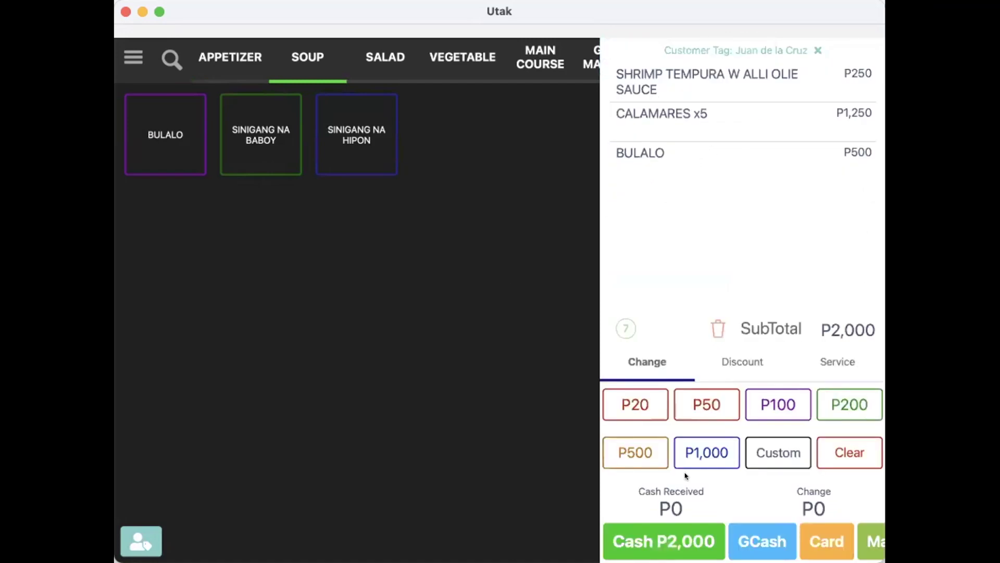
Pay P2,000 cash and check the first customer's profile shows 1 transaction worth P2,000.
{"action": "left_click", "coordinate": [673, 534]}
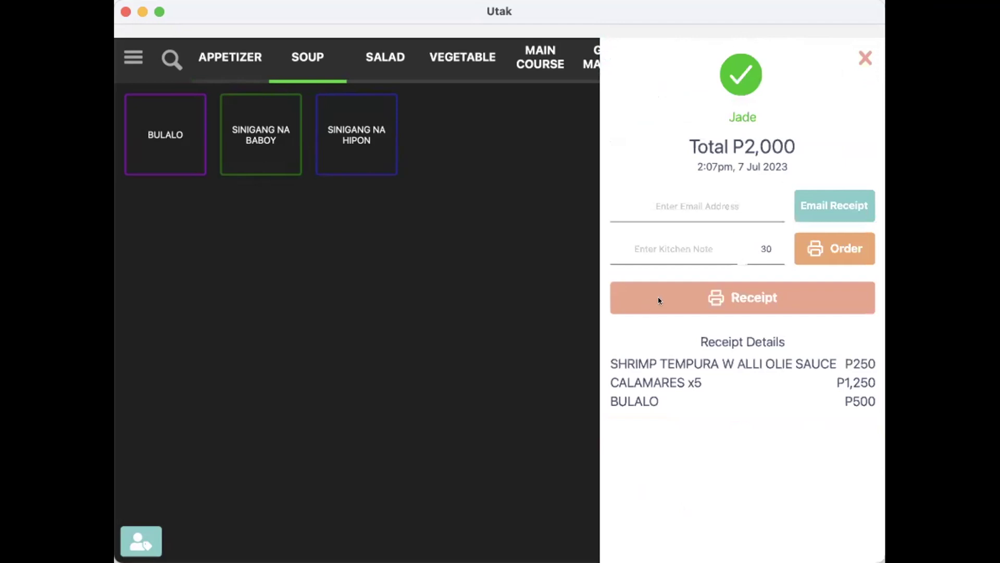
{"action": "left_click", "coordinate": [864, 58]}
{"action": "left_click", "coordinate": [145, 537]}
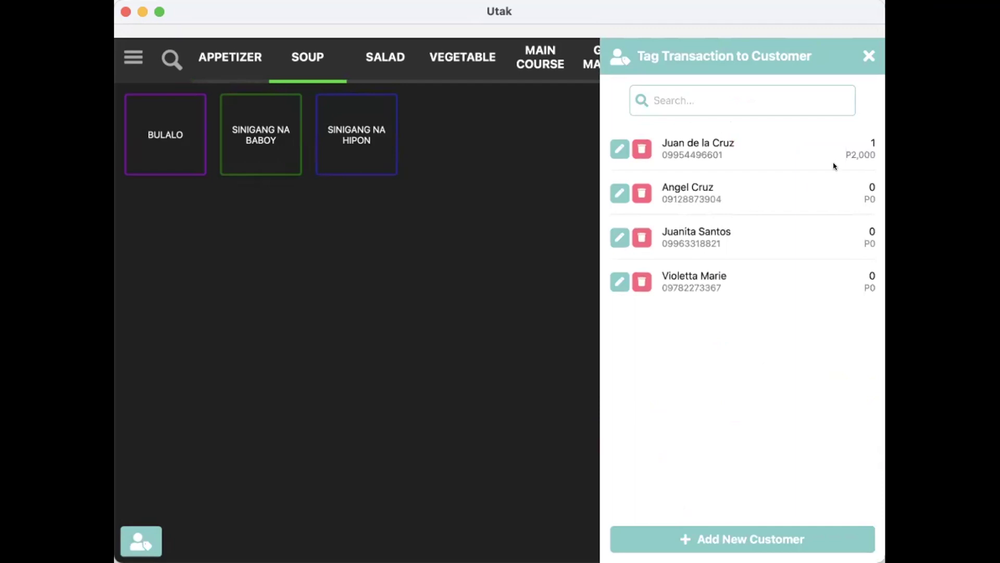
{"action": "left_click", "coordinate": [779, 144]}
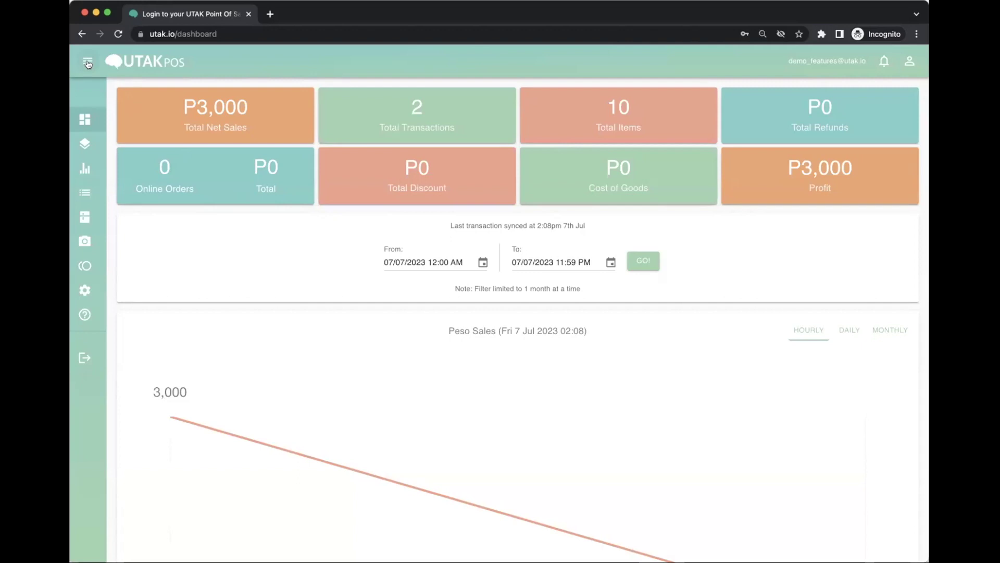
View per-customer purchase totals in the back-office Customer Database report.
{"action": "left_click", "coordinate": [87, 61]}
{"action": "left_click", "coordinate": [177, 167]}
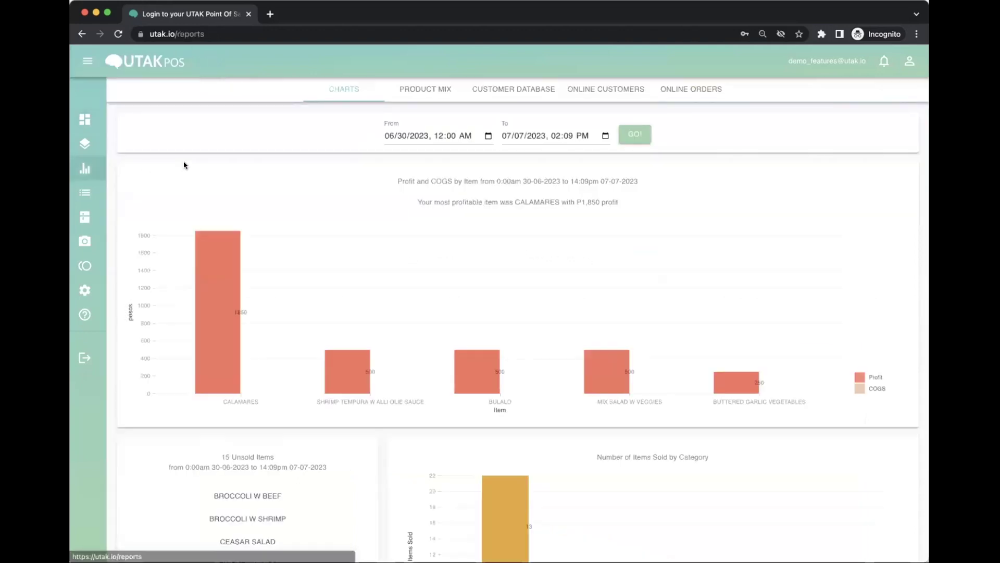
{"action": "left_click", "coordinate": [520, 89]}
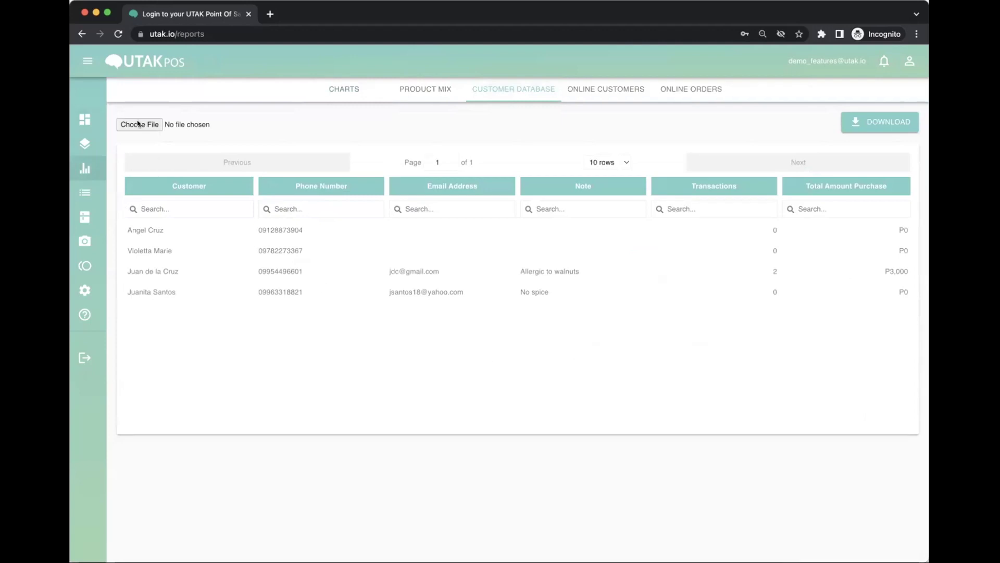
Check the P2,000 transaction's customer details and download the transactions spreadsheet to view its Customer columns.
{"action": "left_click", "coordinate": [88, 61]}
{"action": "left_click", "coordinate": [110, 143]}
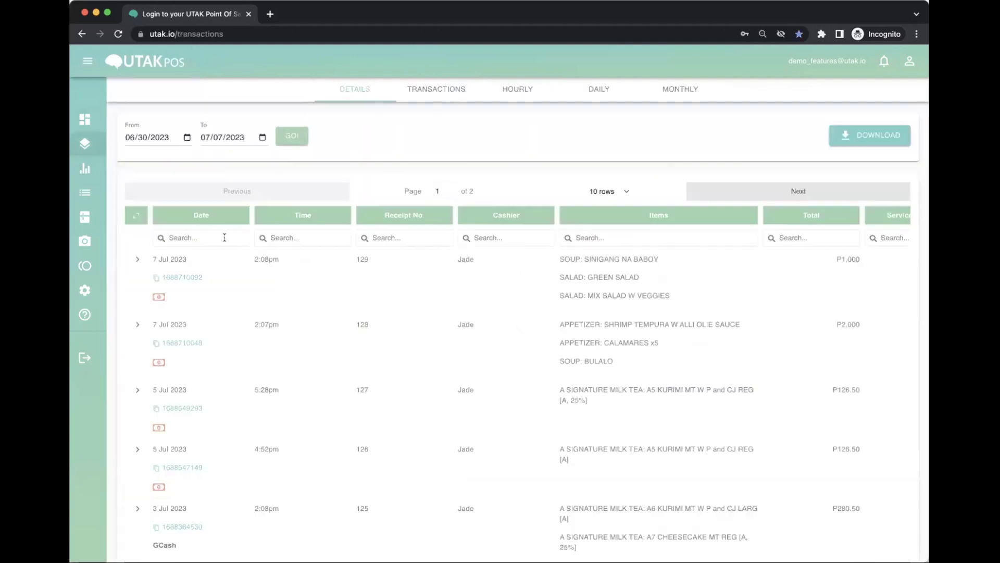
{"action": "left_click", "coordinate": [137, 259]}
{"action": "left_click", "coordinate": [140, 292]}
{"action": "left_click", "coordinate": [167, 343]}
{"action": "left_click", "coordinate": [168, 343]}
{"action": "left_click", "coordinate": [844, 135]}
{"action": "scroll", "coordinate": [380, 147], "scroll_direction": "right", "scroll_amount": 15}
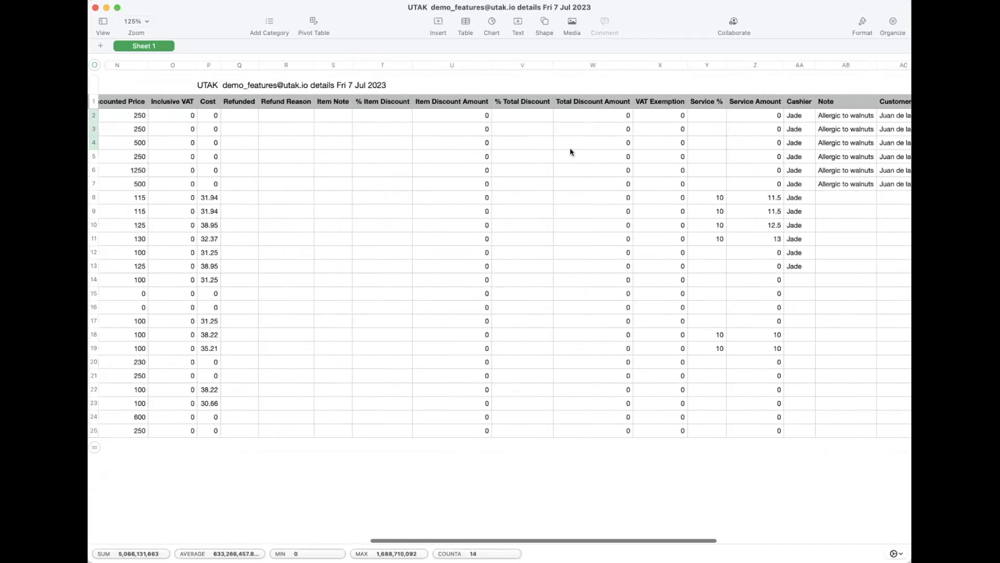
{"action": "left_click_drag", "start_coordinate": [570, 115], "coordinate": [678, 180]}
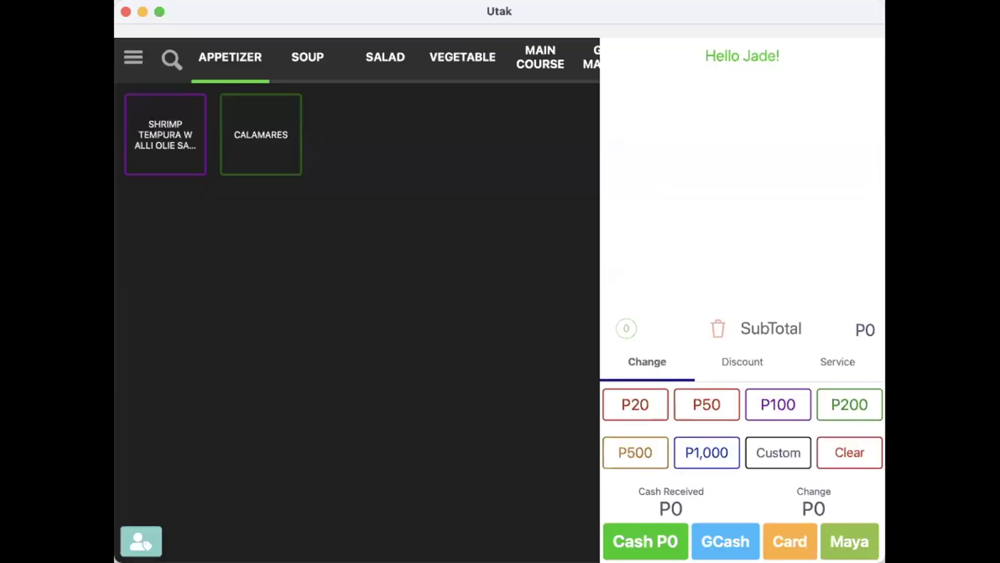
Ring up Sinigang na Baboy, Green Salad and Mix Salad W Veggies, tag the first customer, pay P1,000 cash.
{"action": "left_click", "coordinate": [307, 56]}
{"action": "left_click", "coordinate": [264, 135]}
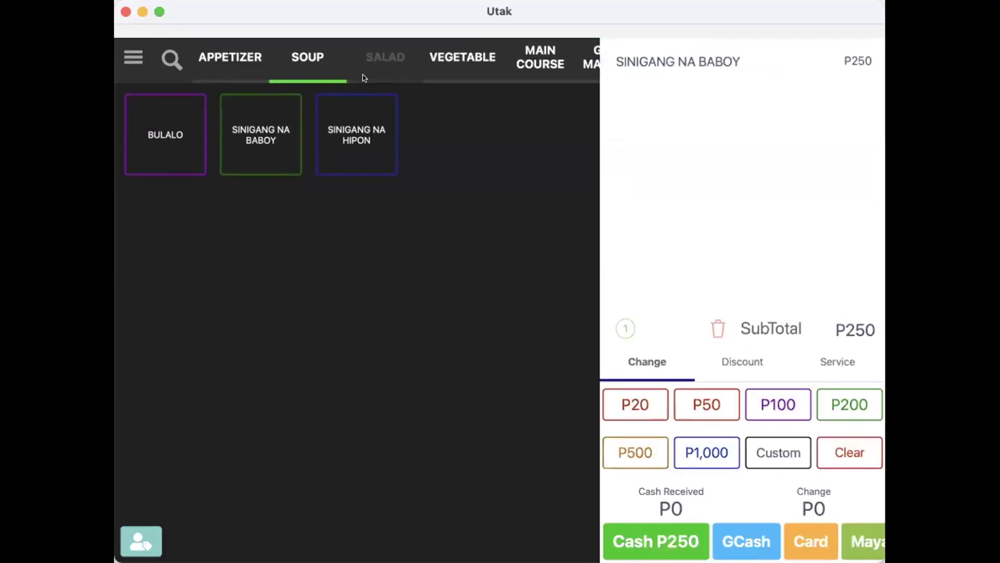
{"action": "left_click", "coordinate": [385, 56]}
{"action": "left_click", "coordinate": [261, 134]}
{"action": "left_click", "coordinate": [174, 142]}
{"action": "left_click", "coordinate": [134, 533]}
{"action": "left_click", "coordinate": [698, 148]}
{"action": "left_click", "coordinate": [662, 541]}
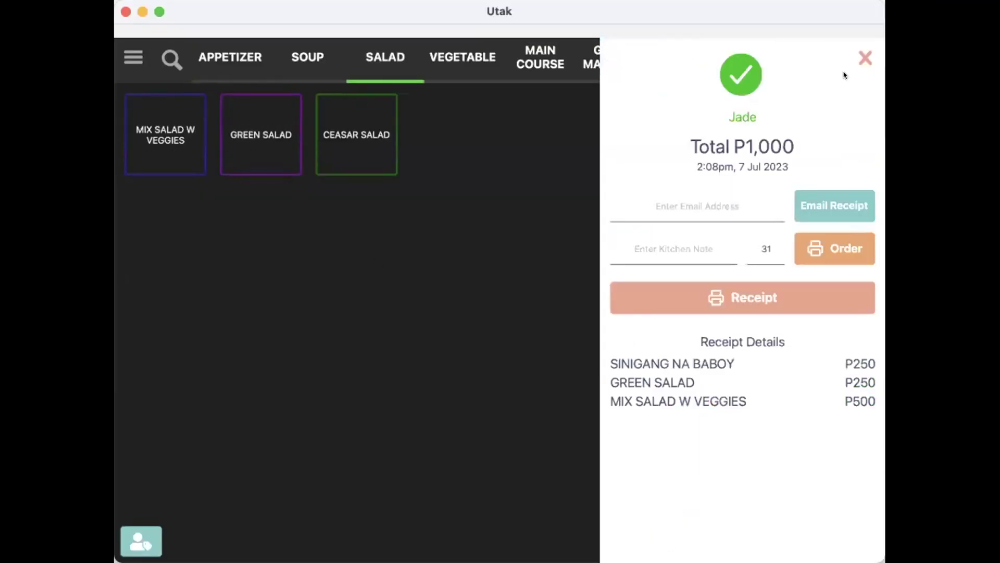